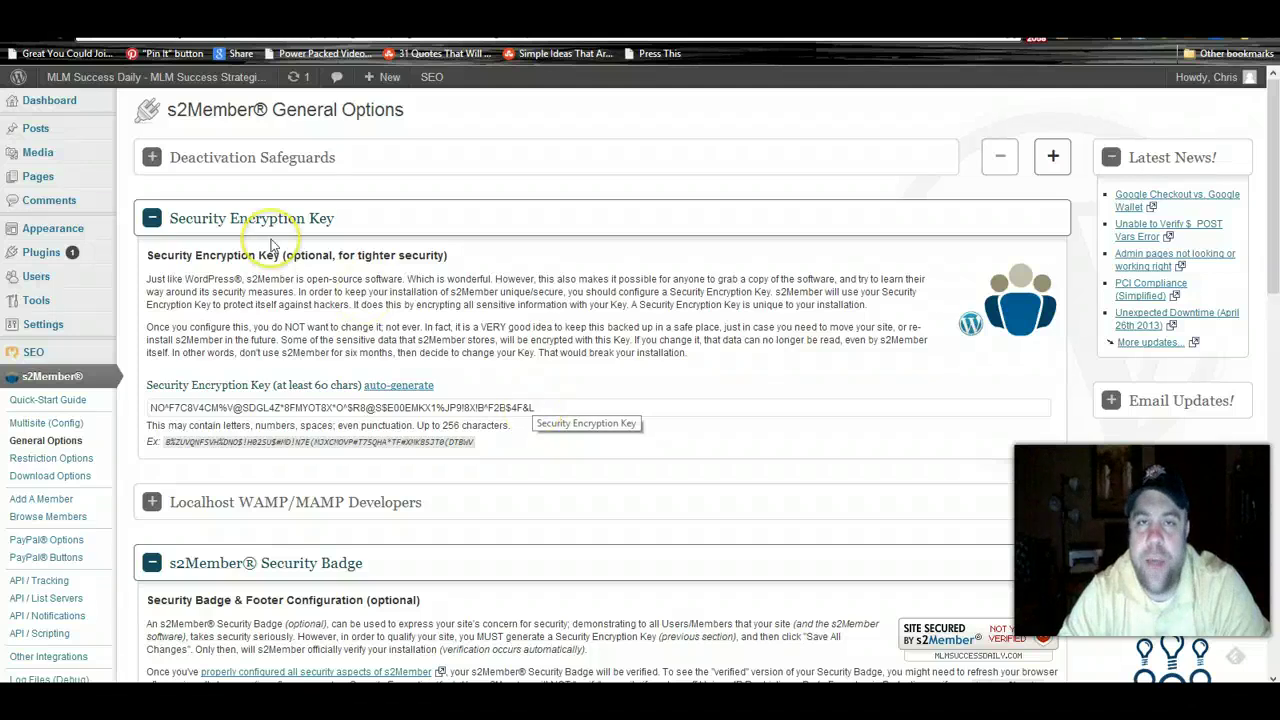
Open the s2Member General Options page from the WordPress dashboard.
mouse_move(66, 90)
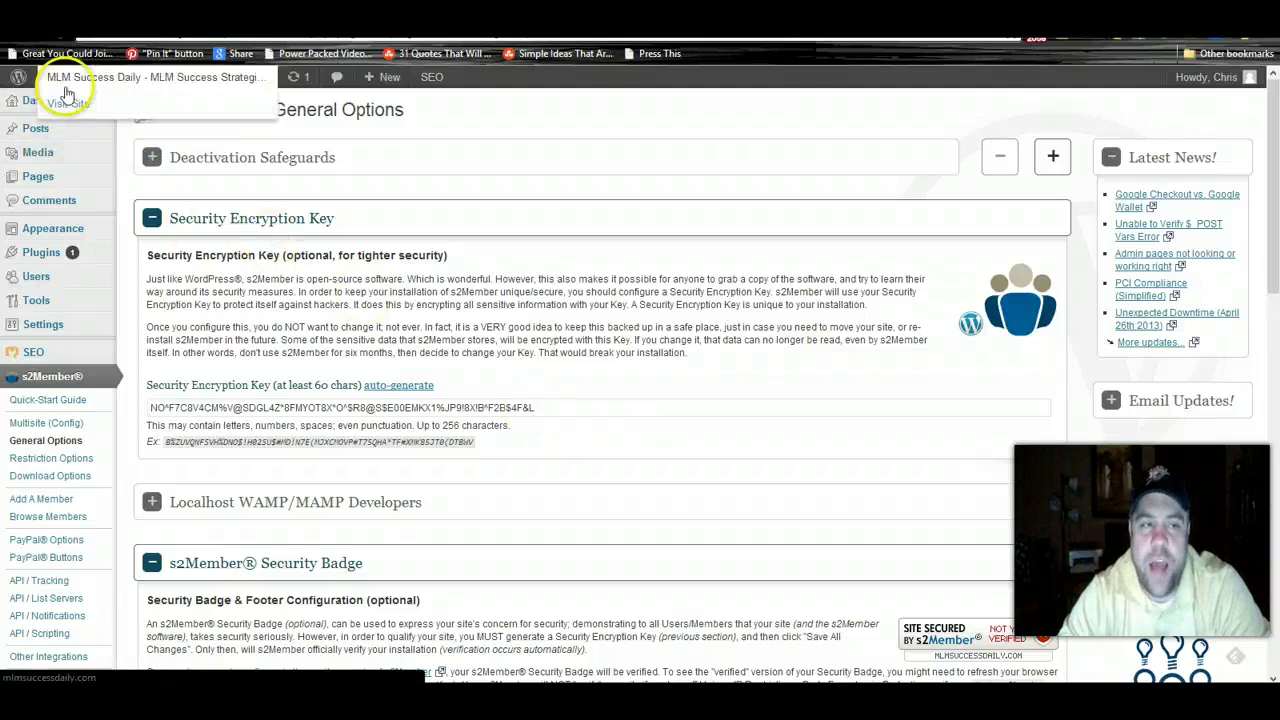
click(41, 252)
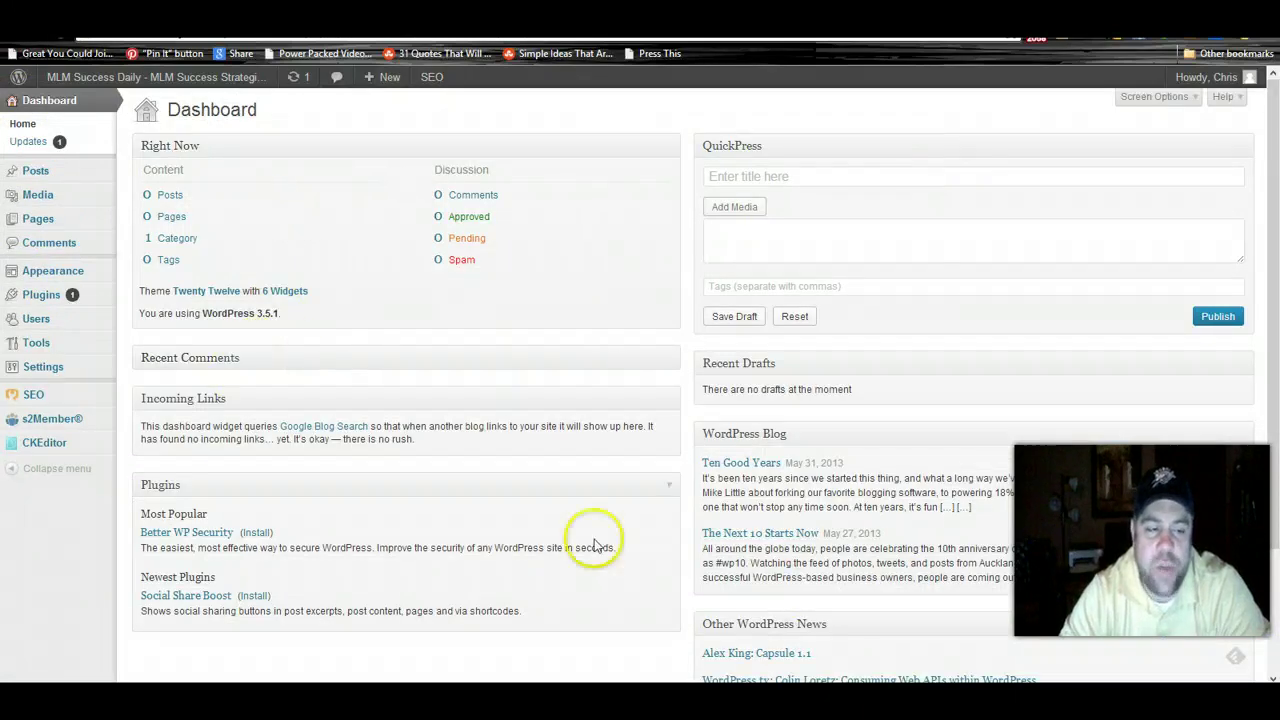
mouse_move(53, 428)
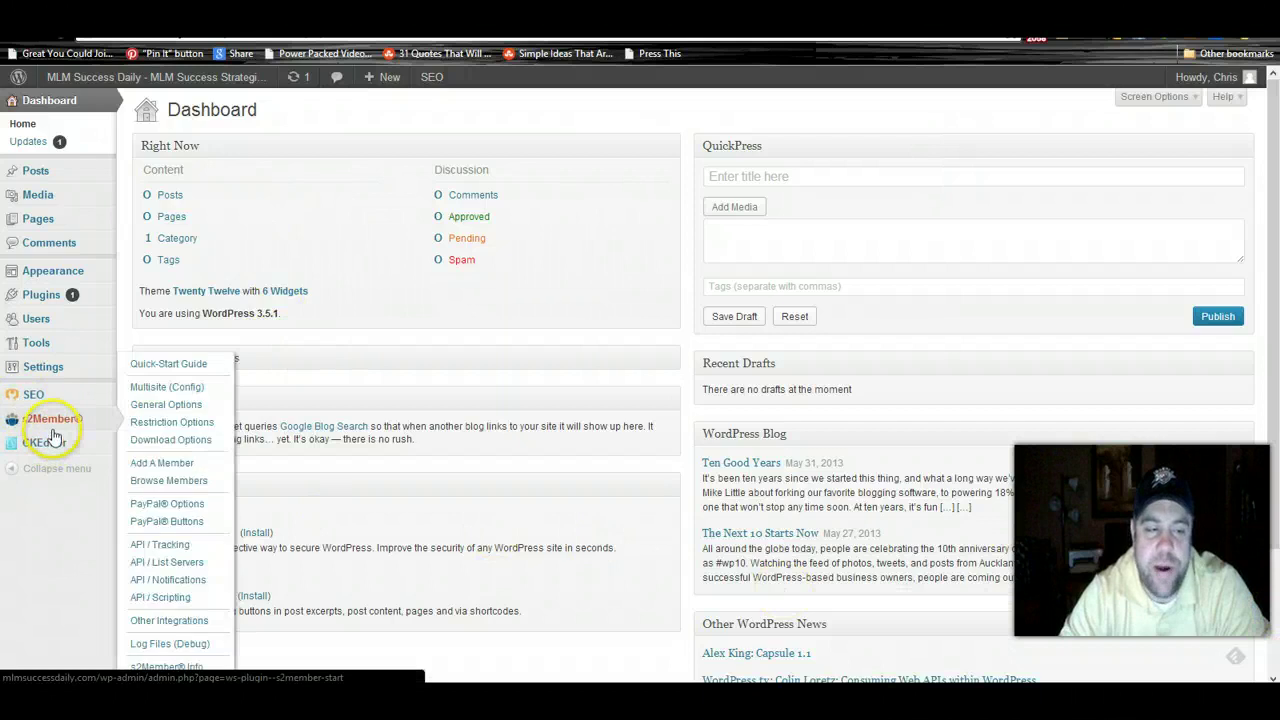
click(178, 410)
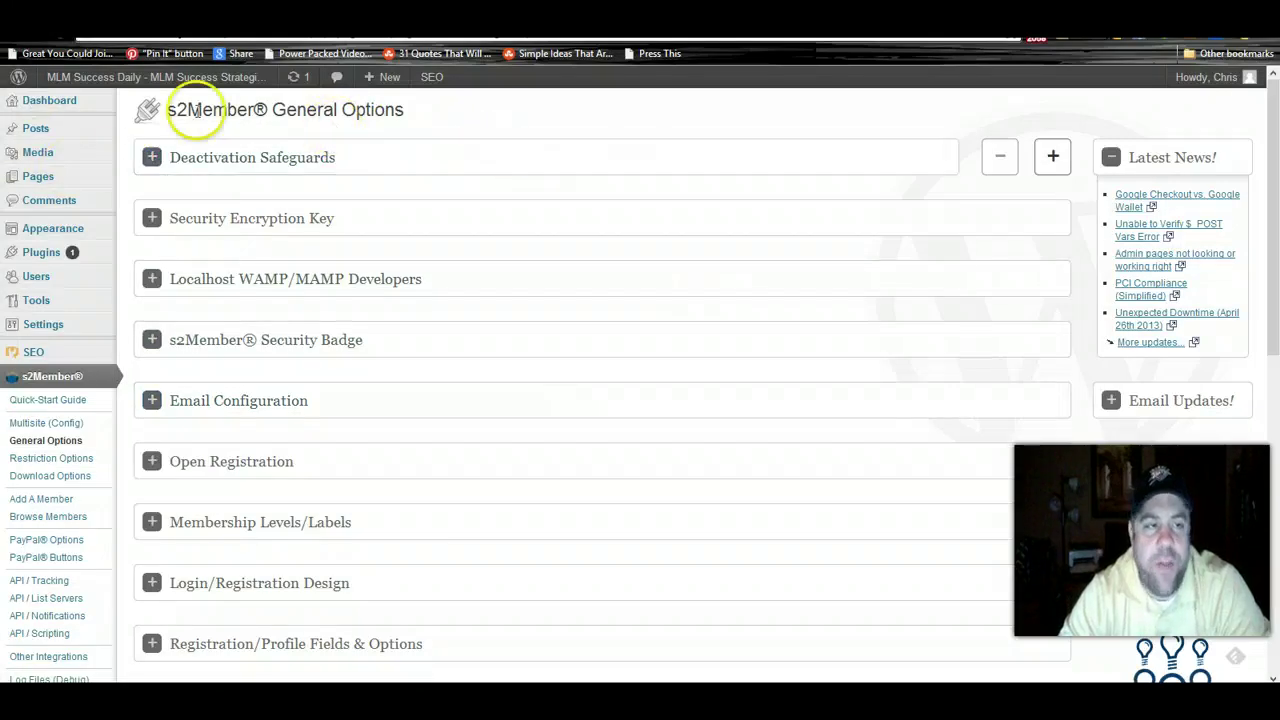
Create a new page titled "Membership Options" and publish it.
mouse_move(43, 177)
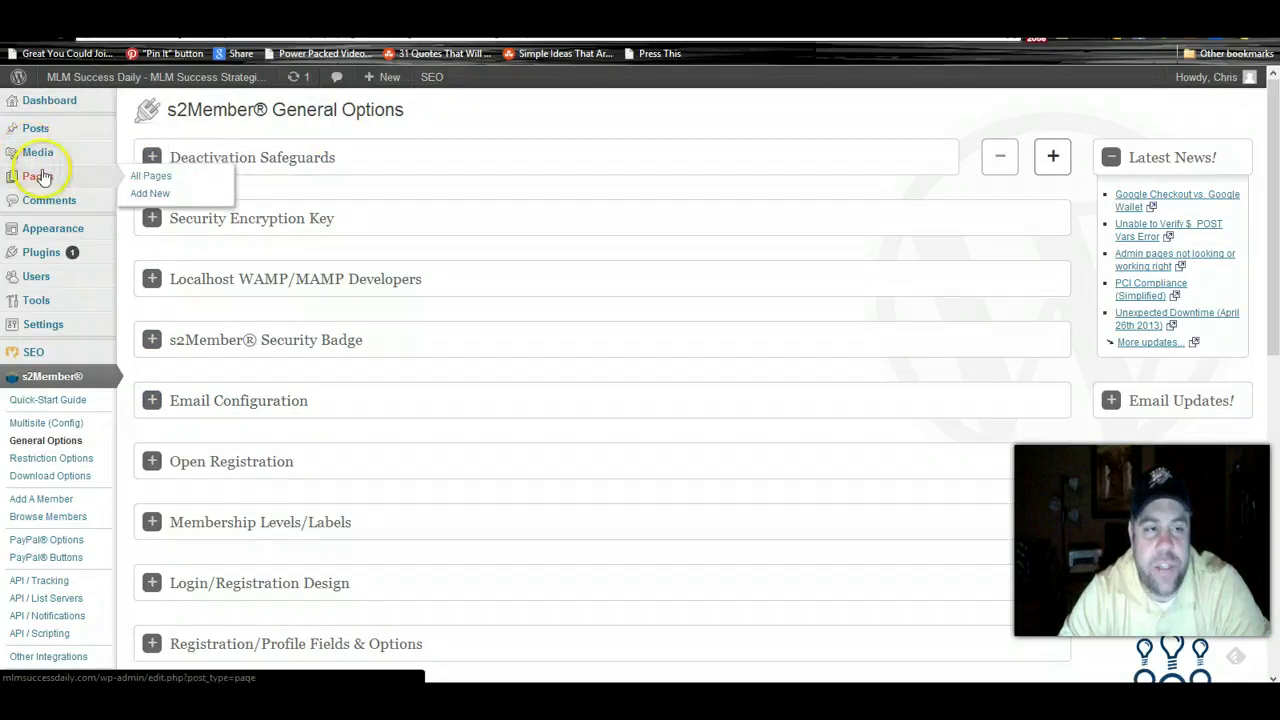
click(146, 194)
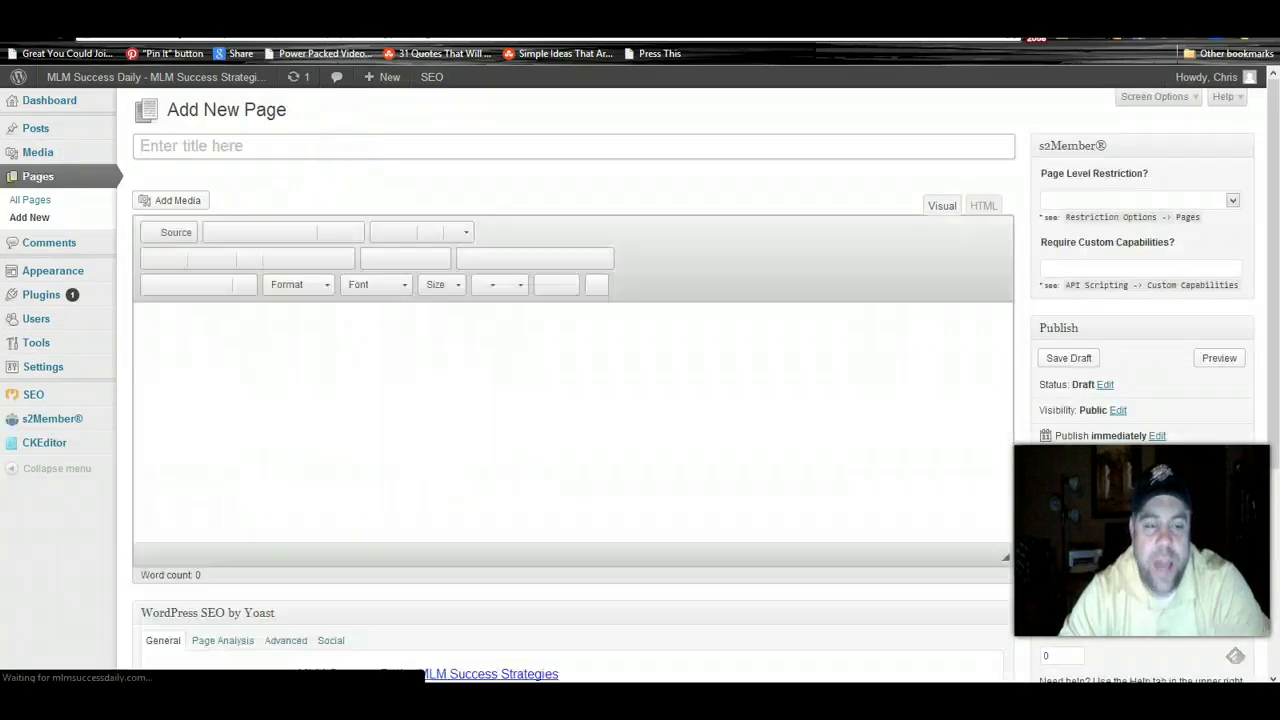
text(Mem)
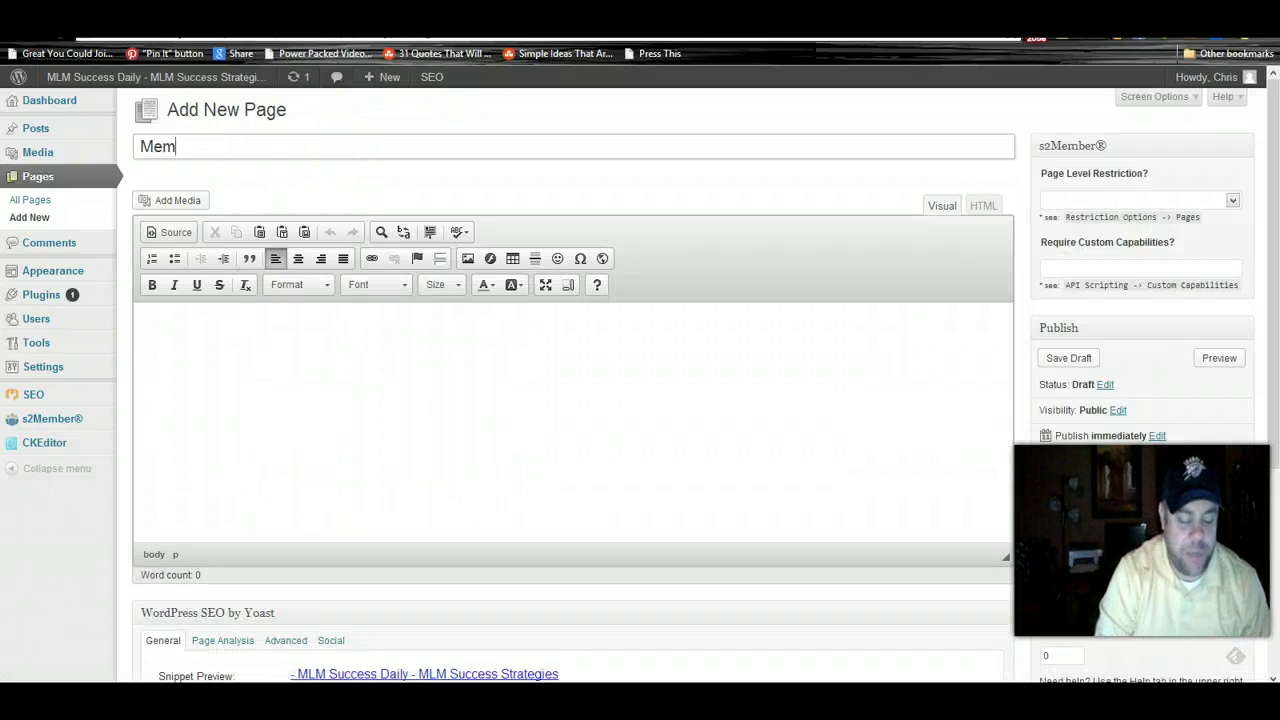
text(bership O)
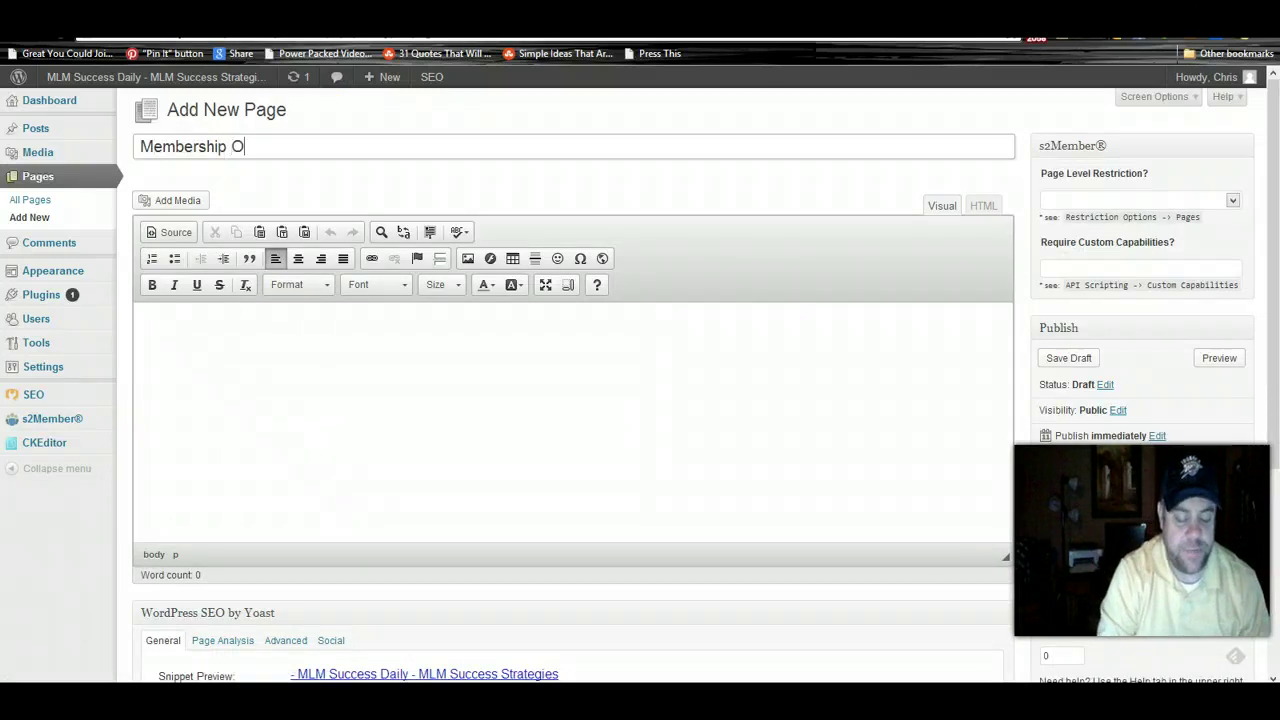
text(ptions)
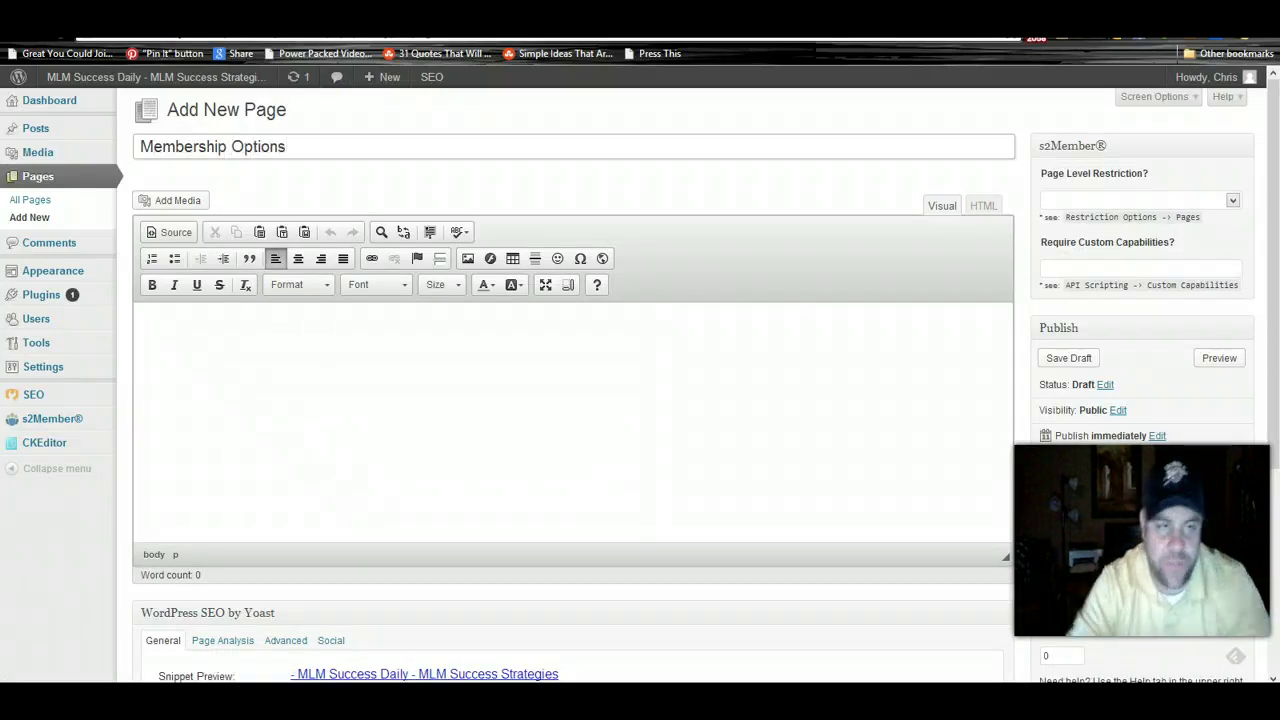
click(1208, 495)
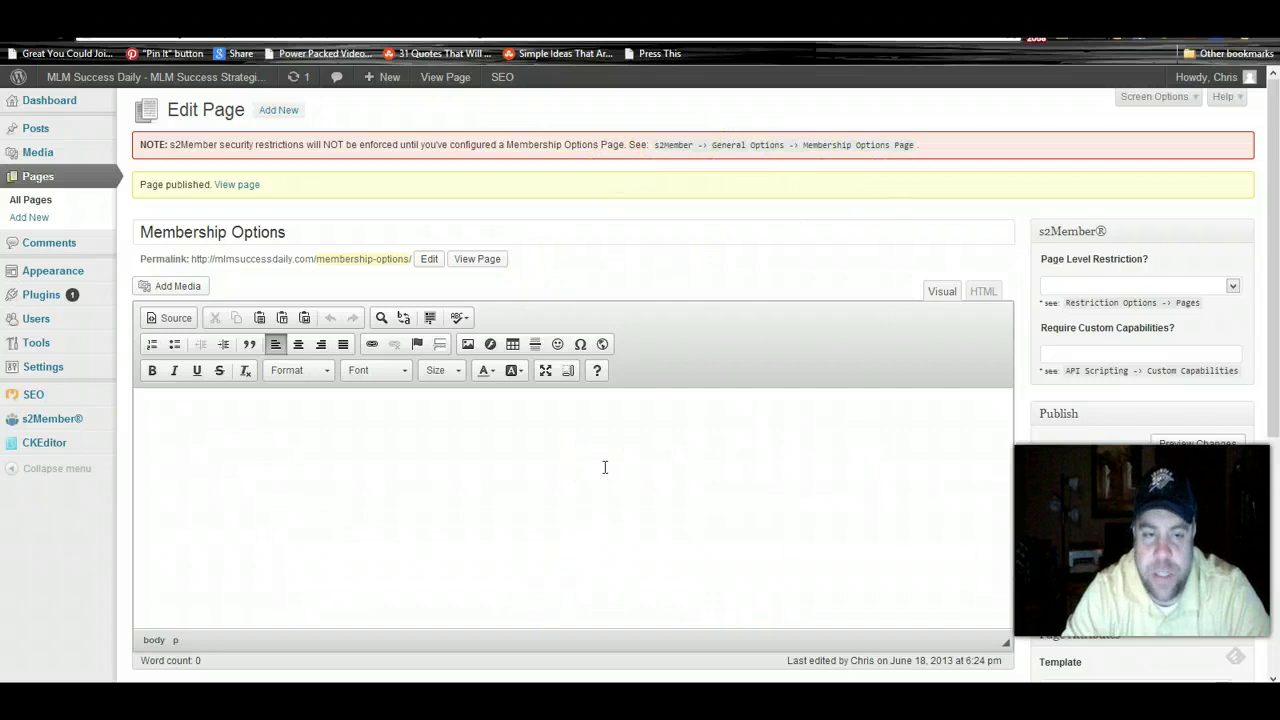
Auto-generate a Security Encryption Key in the s2Member General Options.
mouse_move(78, 422)
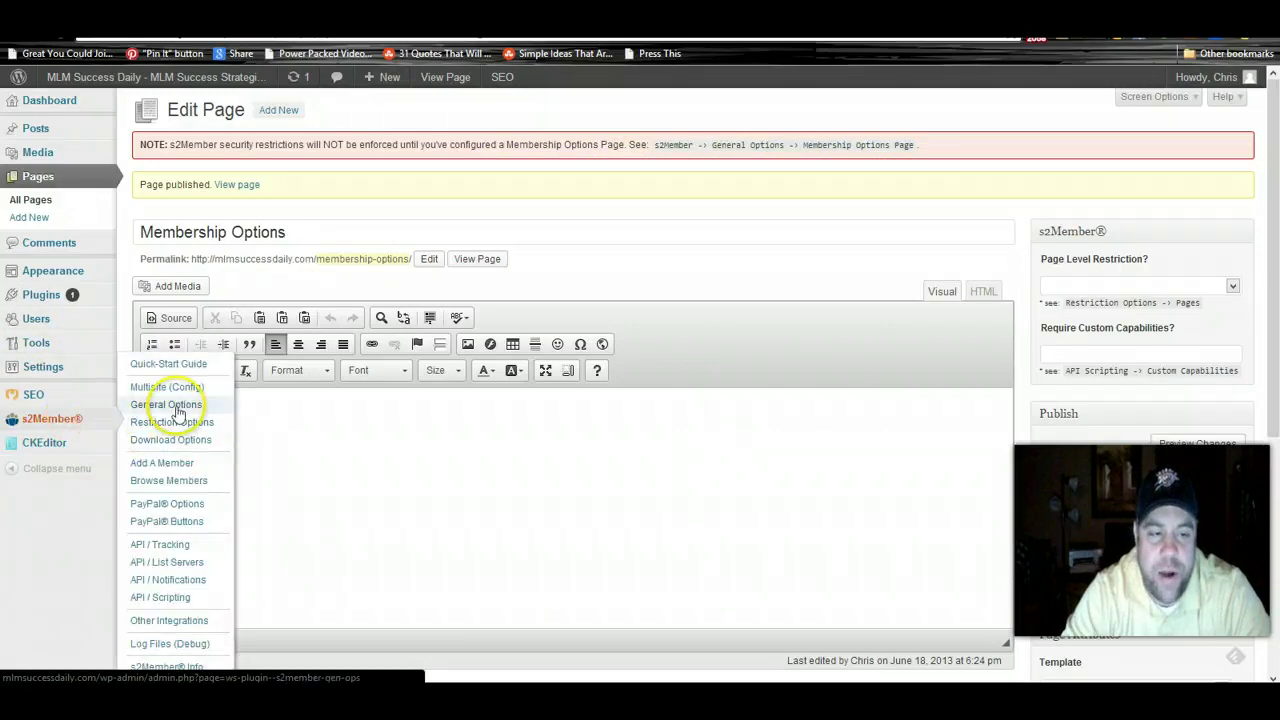
click(178, 412)
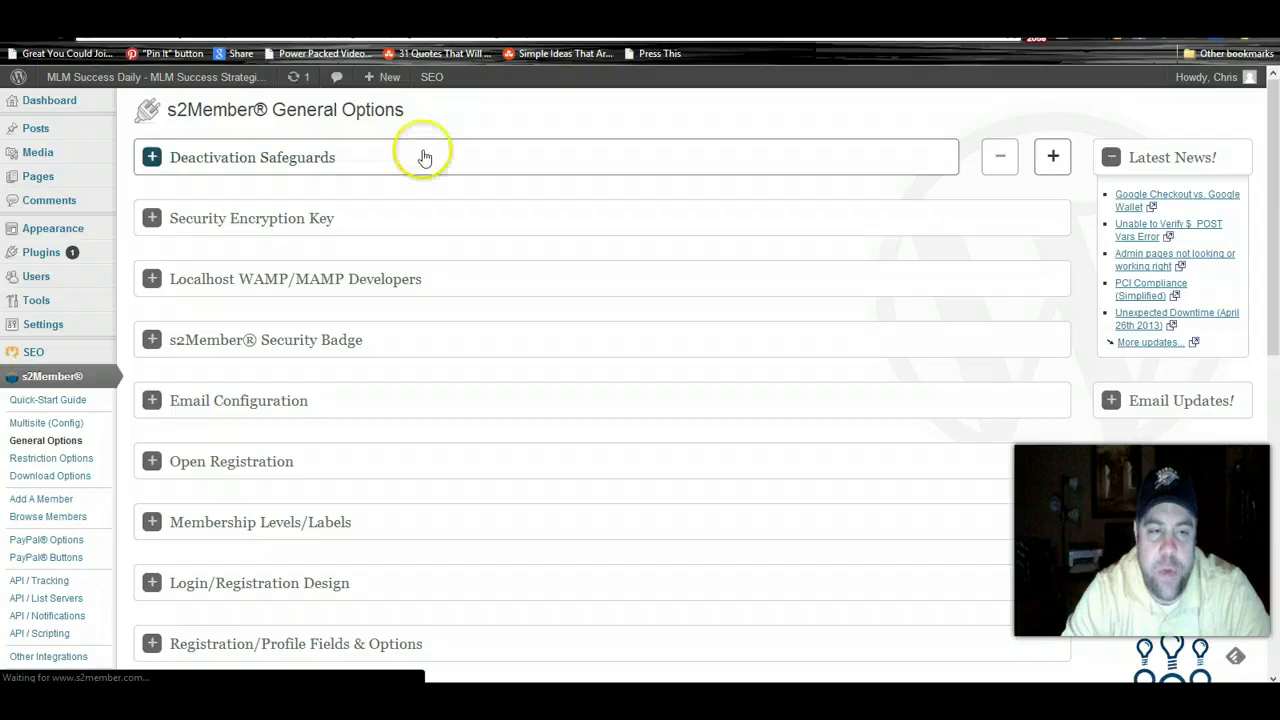
mouse_move(385, 77)
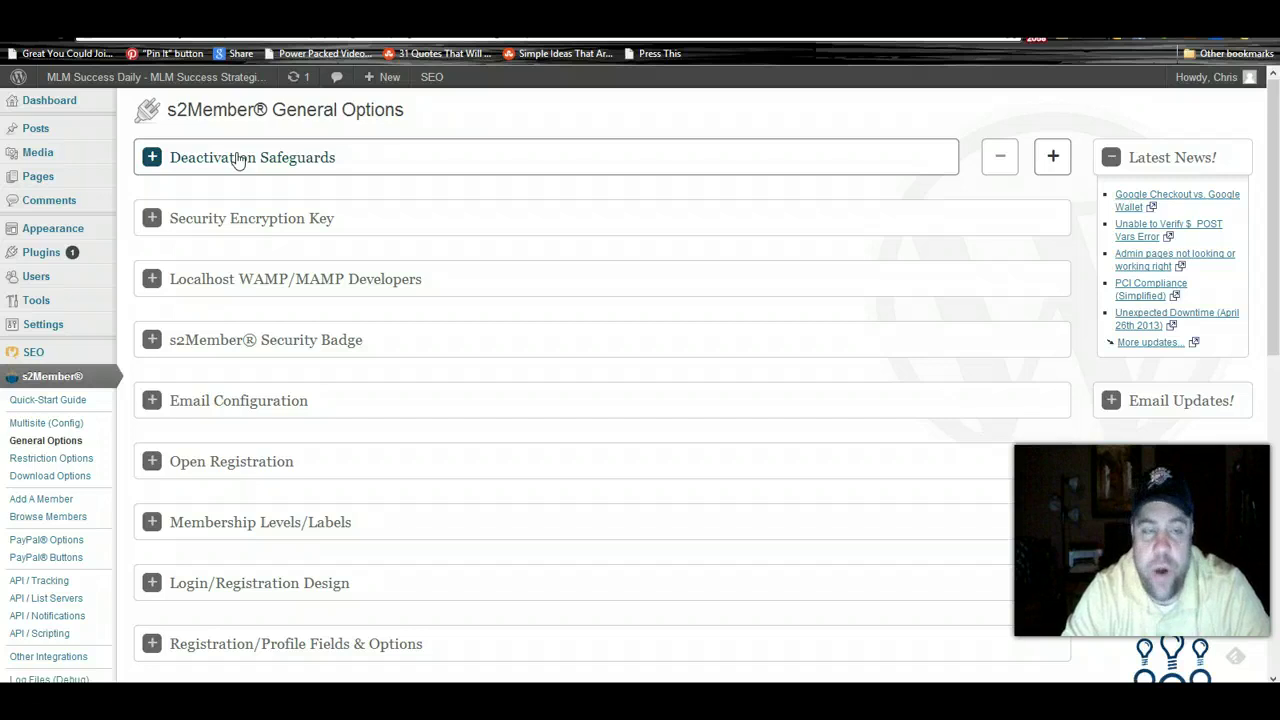
click(151, 218)
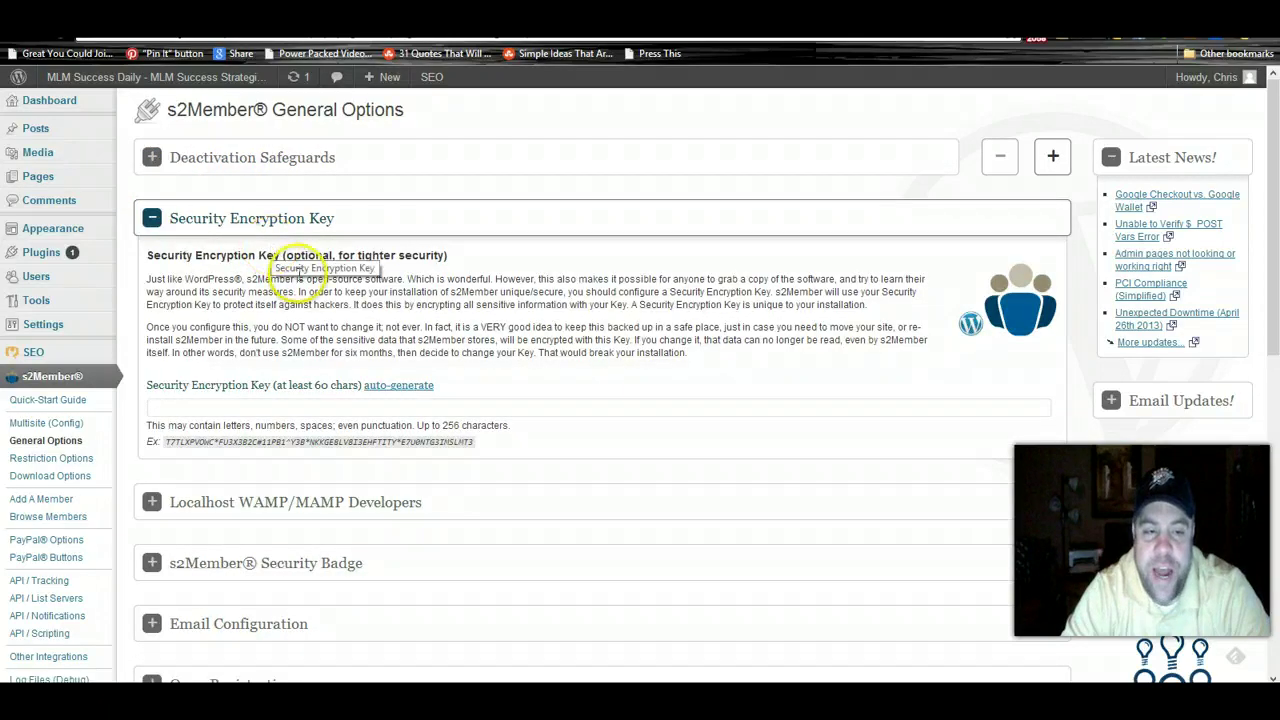
click(395, 387)
Set Enable Security Badge Status API in the s2Member Security Badge section to "Yes (enable Badge Status API for verification)".
scroll(480, 363, down, 1)
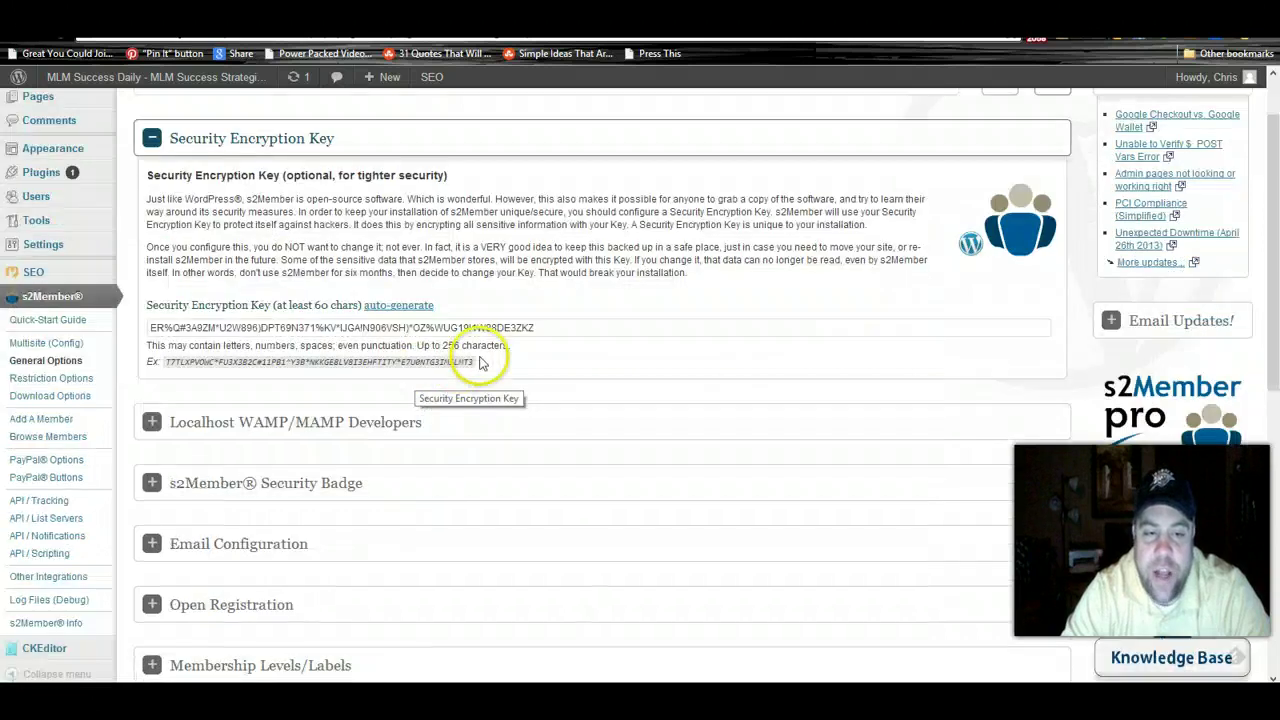
scroll(480, 363, down, 1)
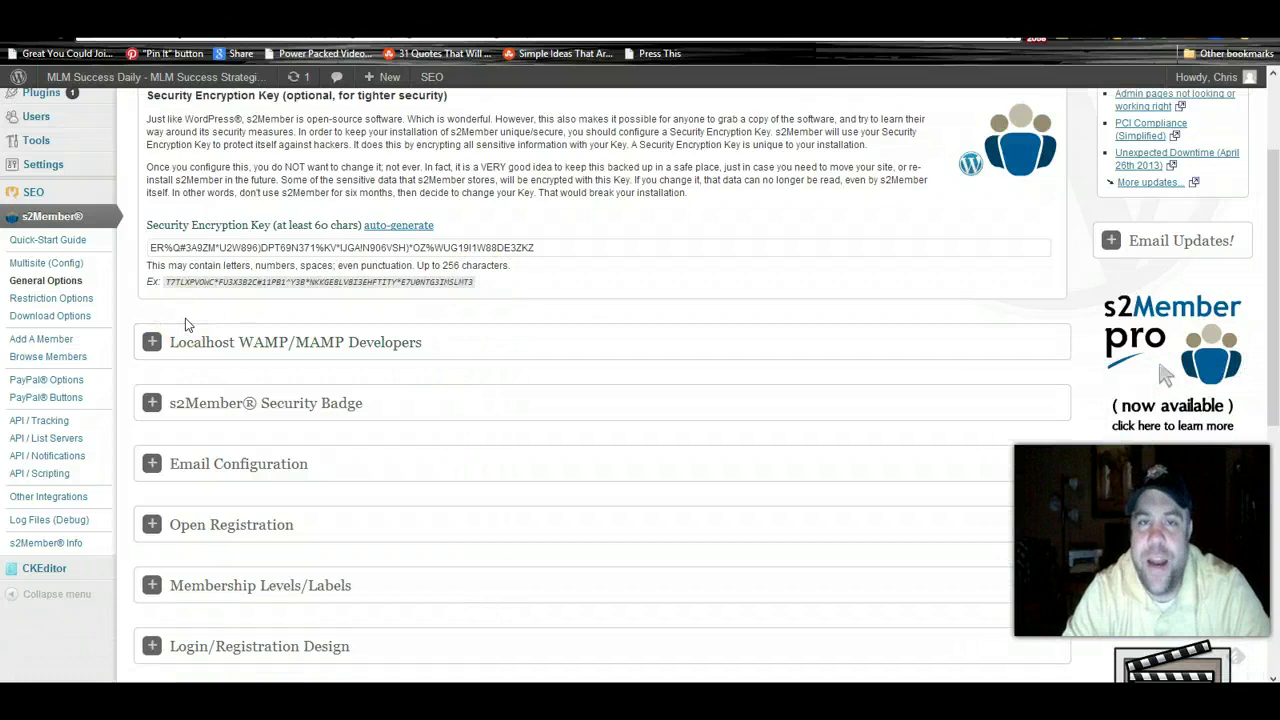
click(155, 341)
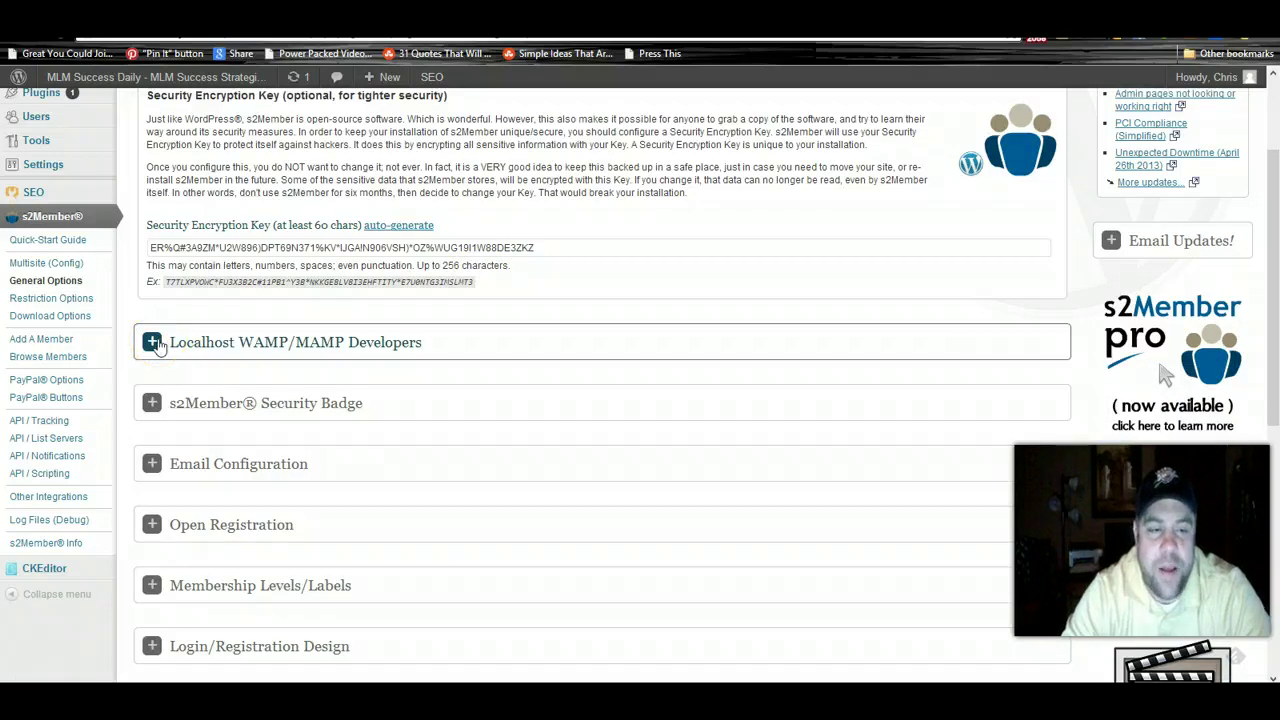
click(151, 402)
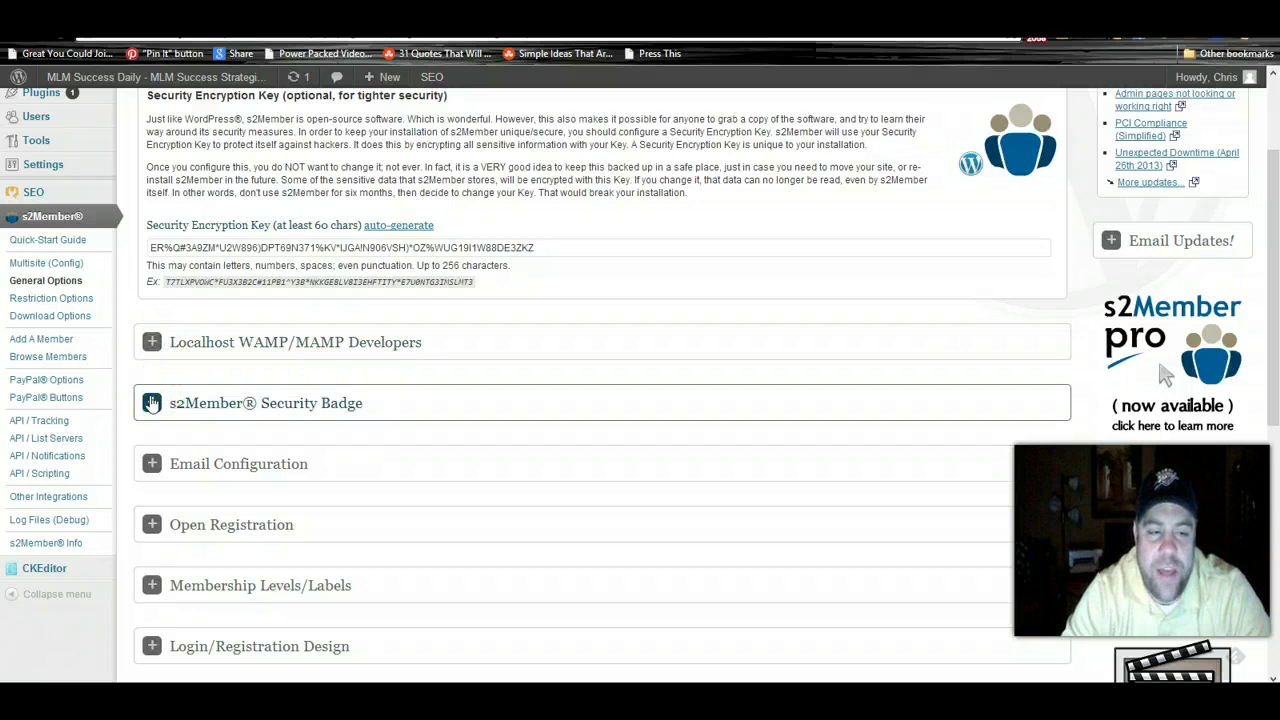
scroll(478, 328, down, 3)
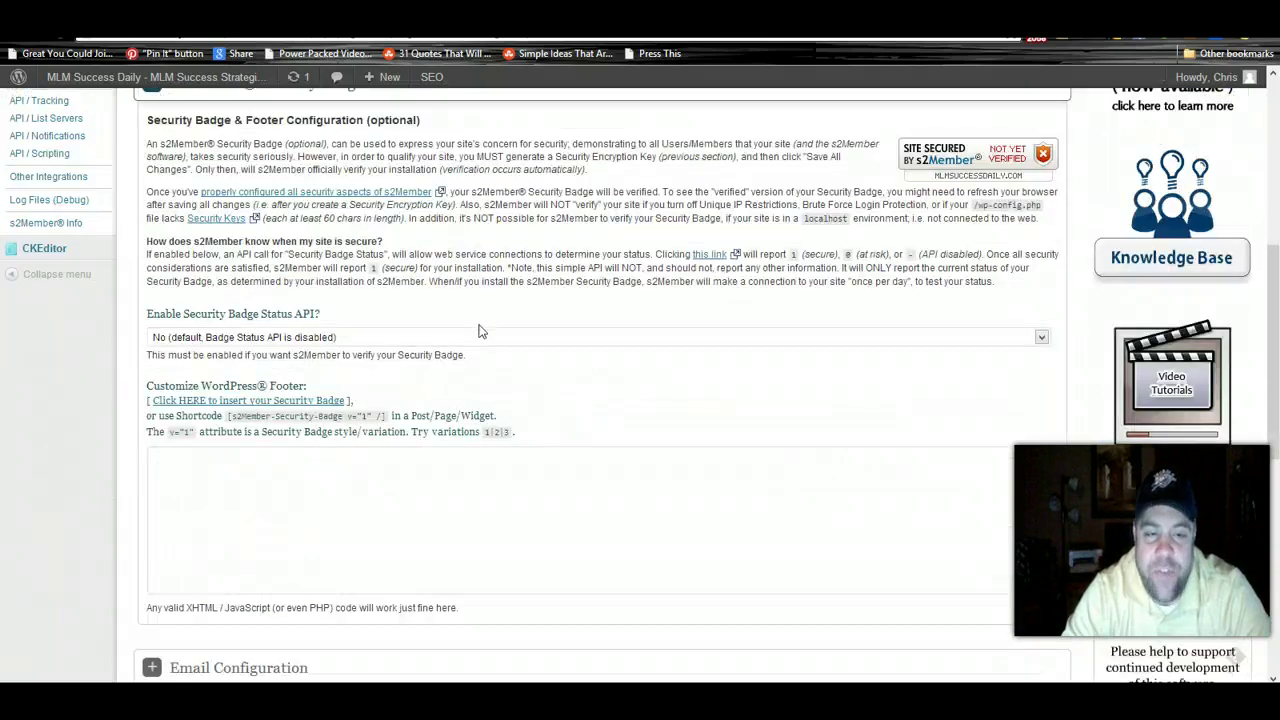
click(484, 338)
click(471, 383)
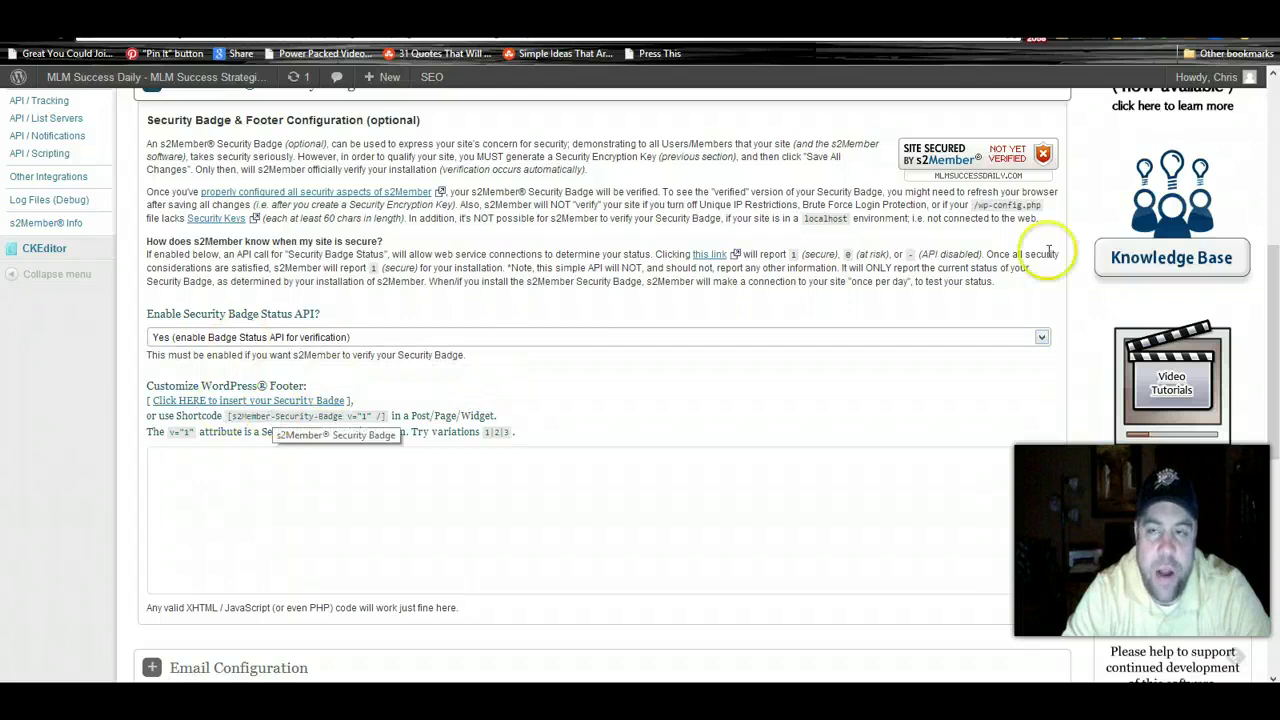
Expand the Email Configuration section and review its sender name, sender address and new-user email settings.
scroll(871, 320, up, 3)
scroll(908, 277, down, 1)
scroll(700, 320, down, 7)
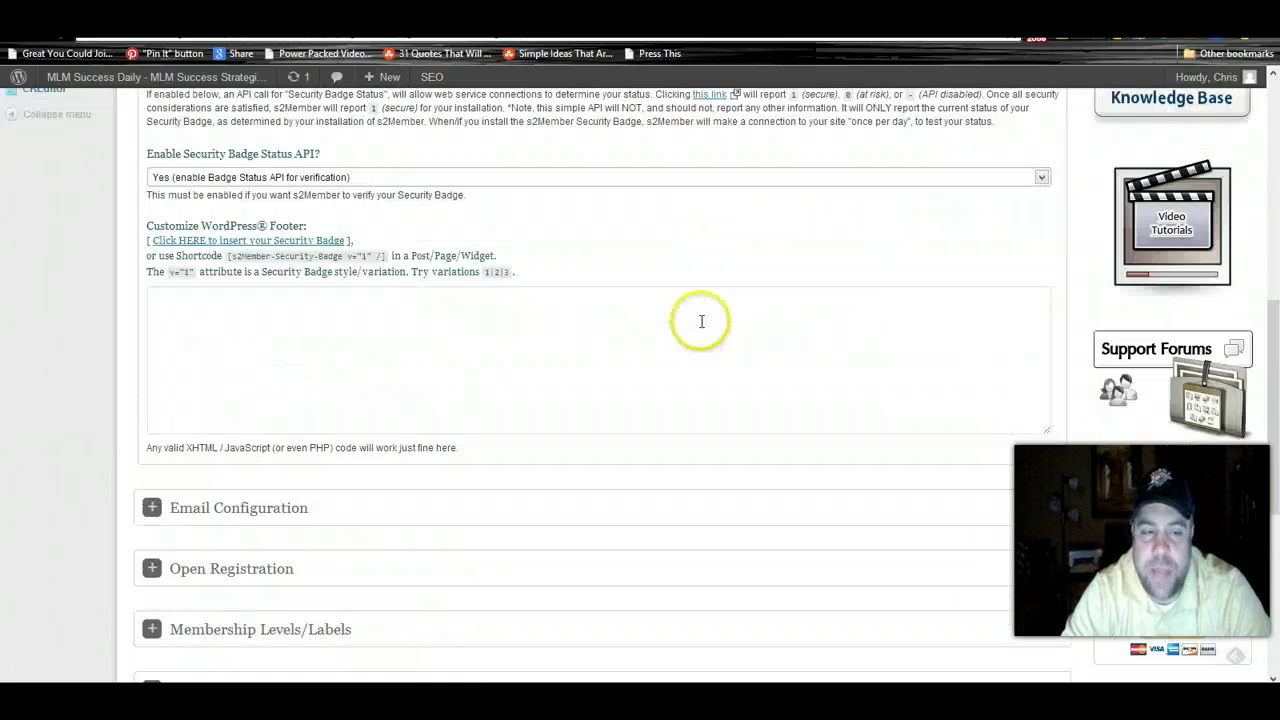
click(155, 270)
scroll(610, 272, down, 2)
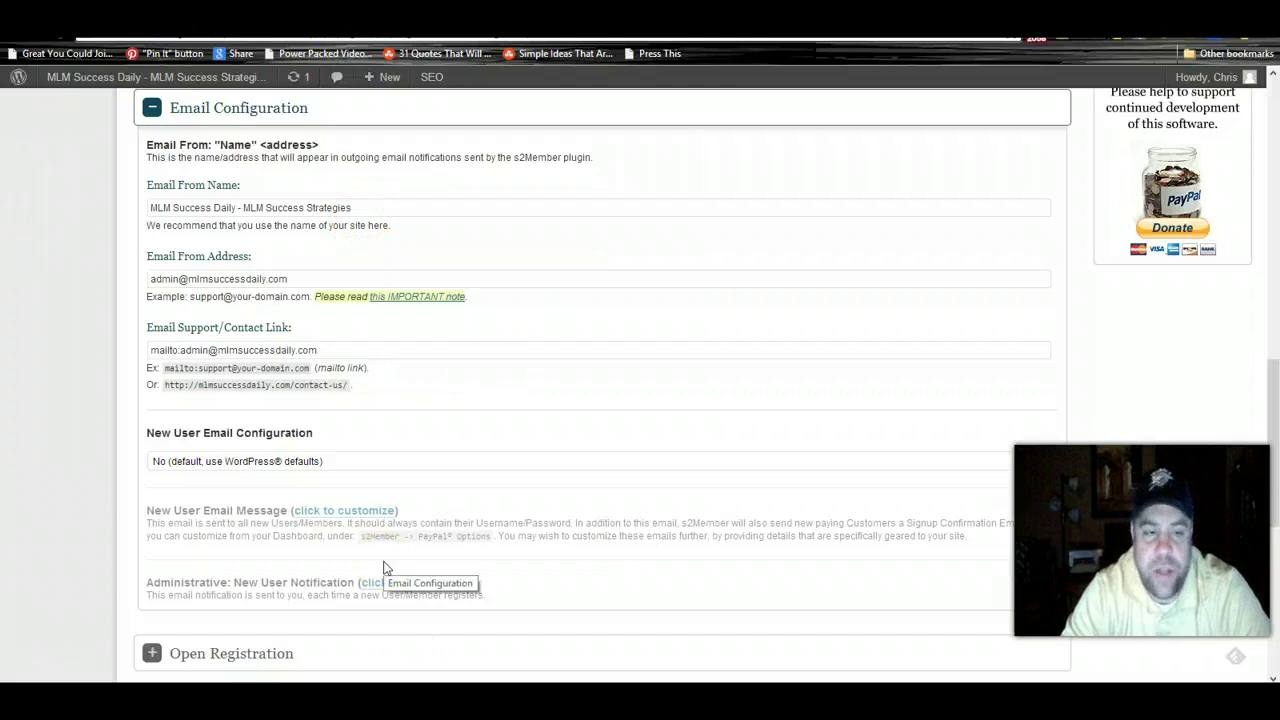
Set Allow Open Registration in the Open Registration section to "Yes (allow Open Registration; Free Subscribers at Level #0)".
scroll(383, 568, down, 3)
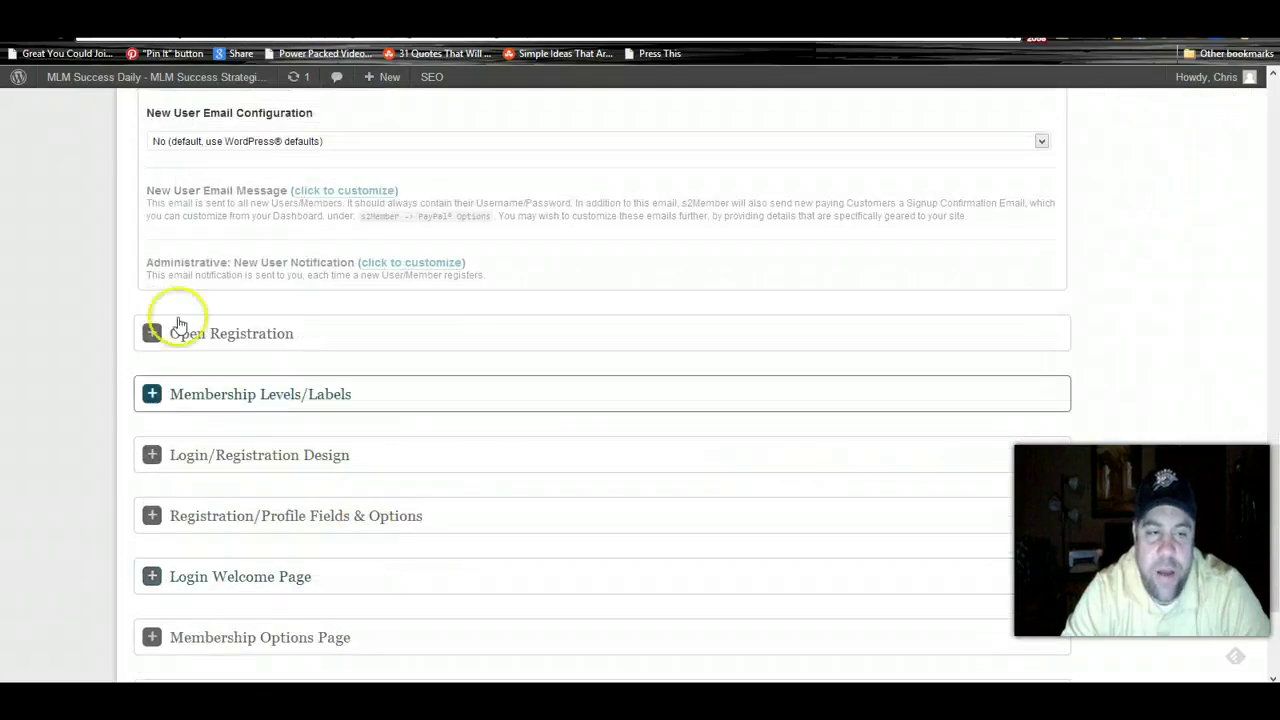
click(175, 338)
scroll(694, 436, down, 3)
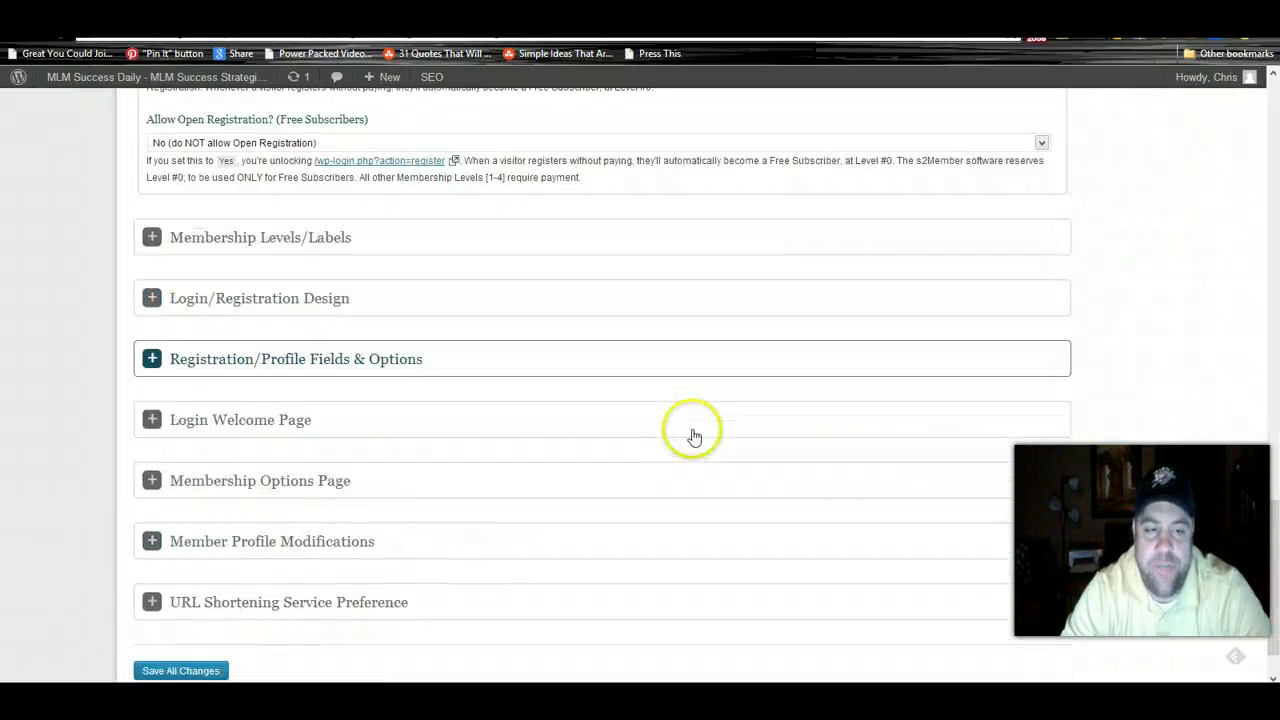
scroll(694, 436, up, 2)
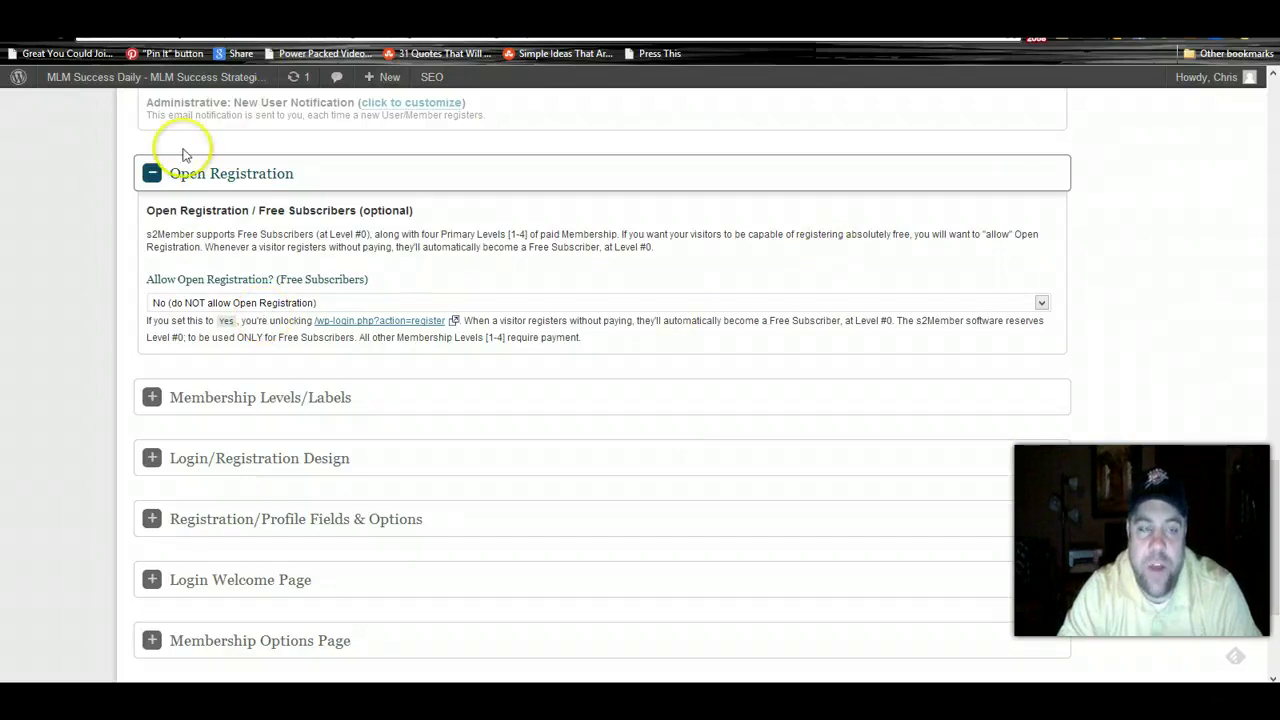
click(172, 178)
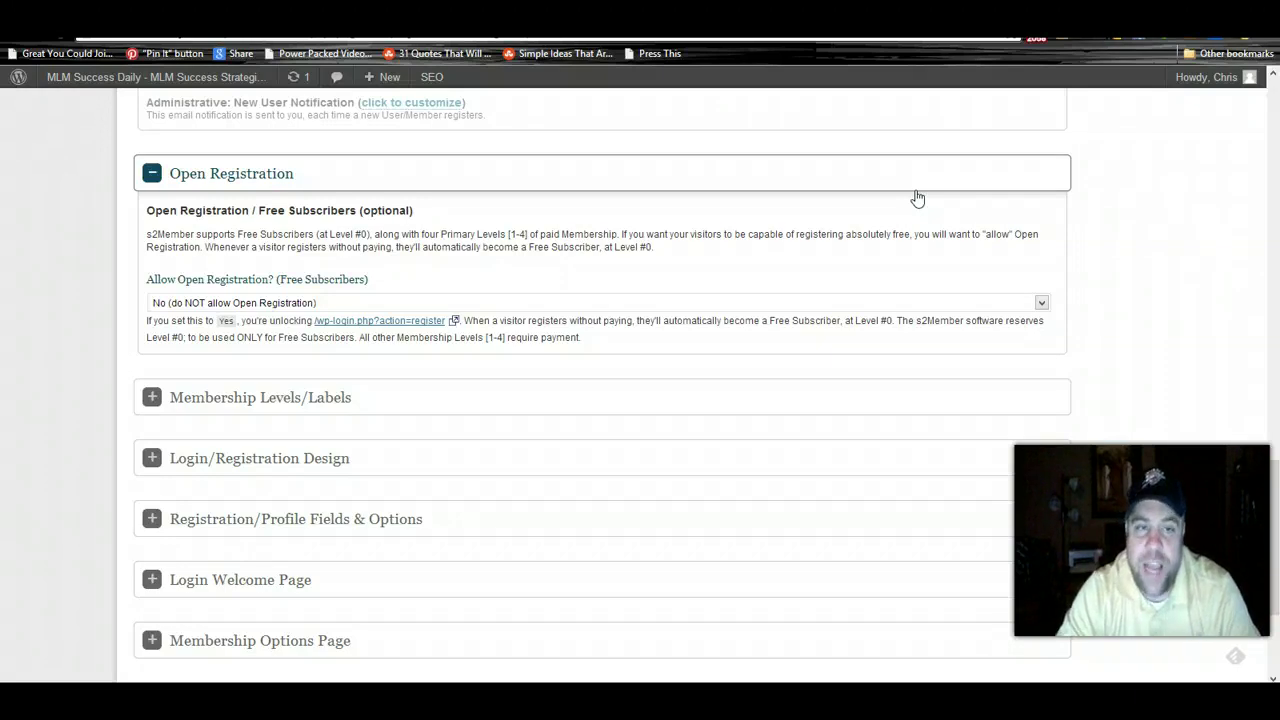
click(917, 190)
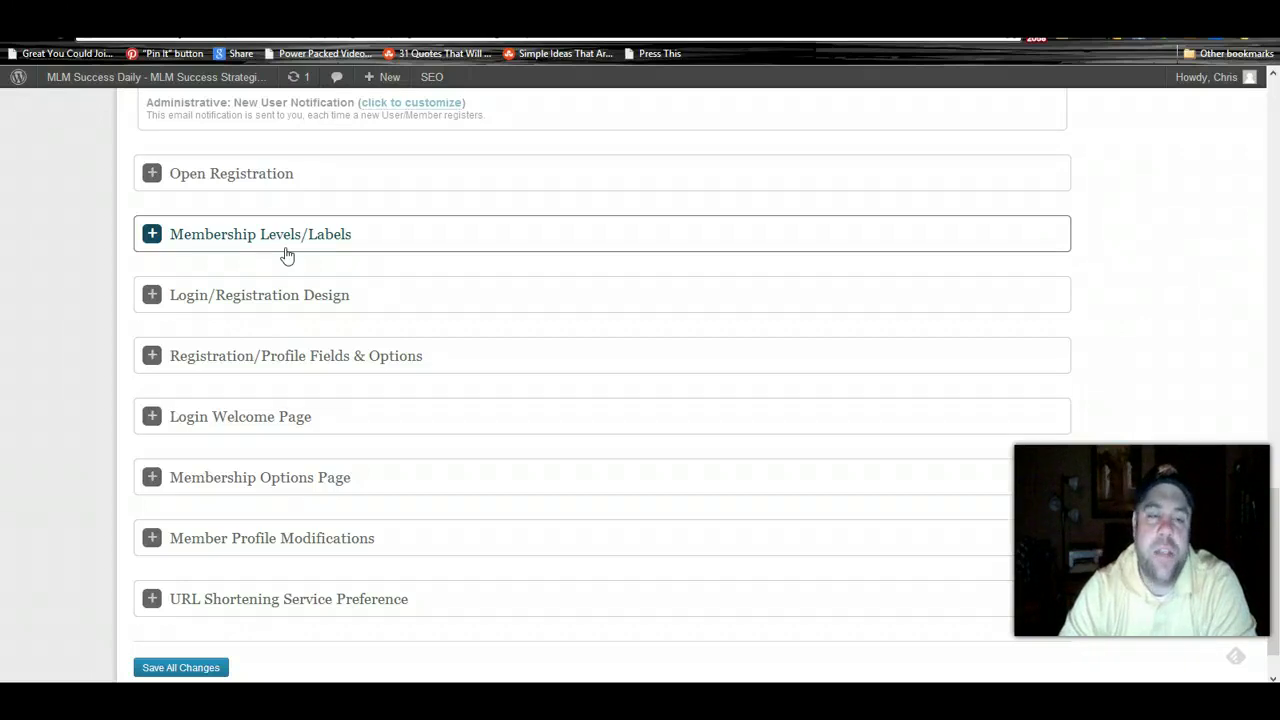
click(249, 182)
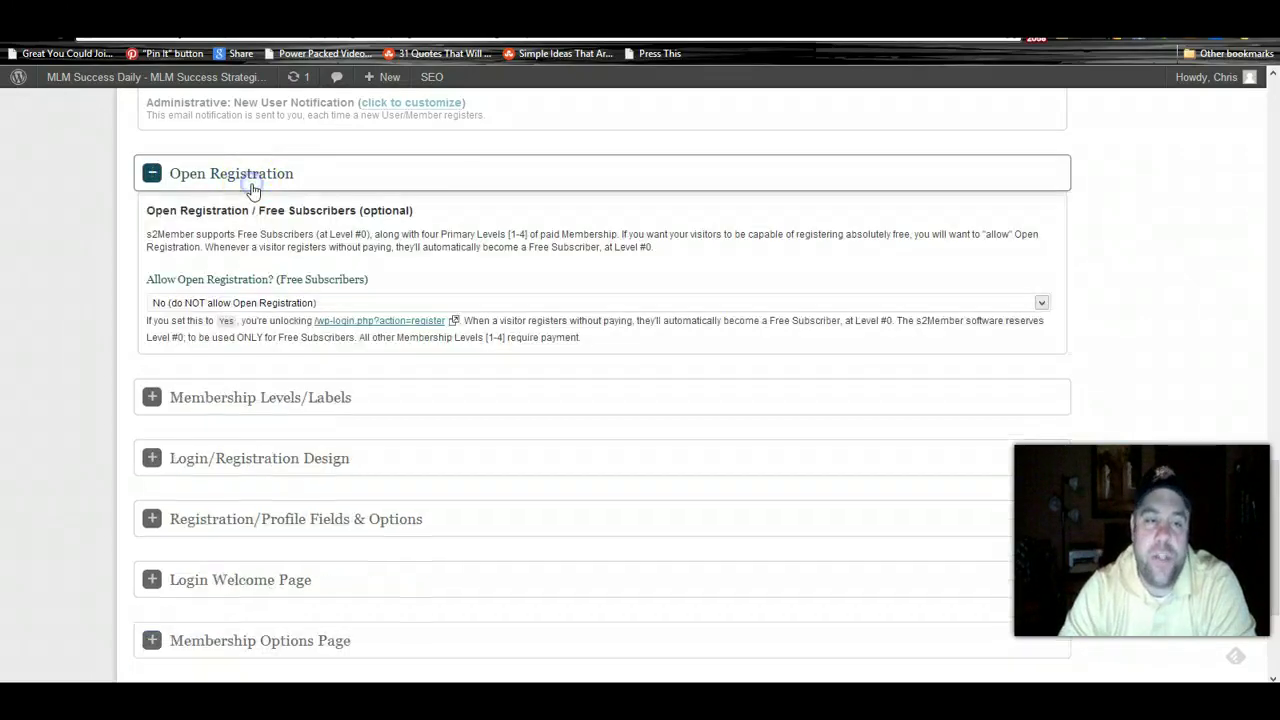
click(438, 306)
click(430, 358)
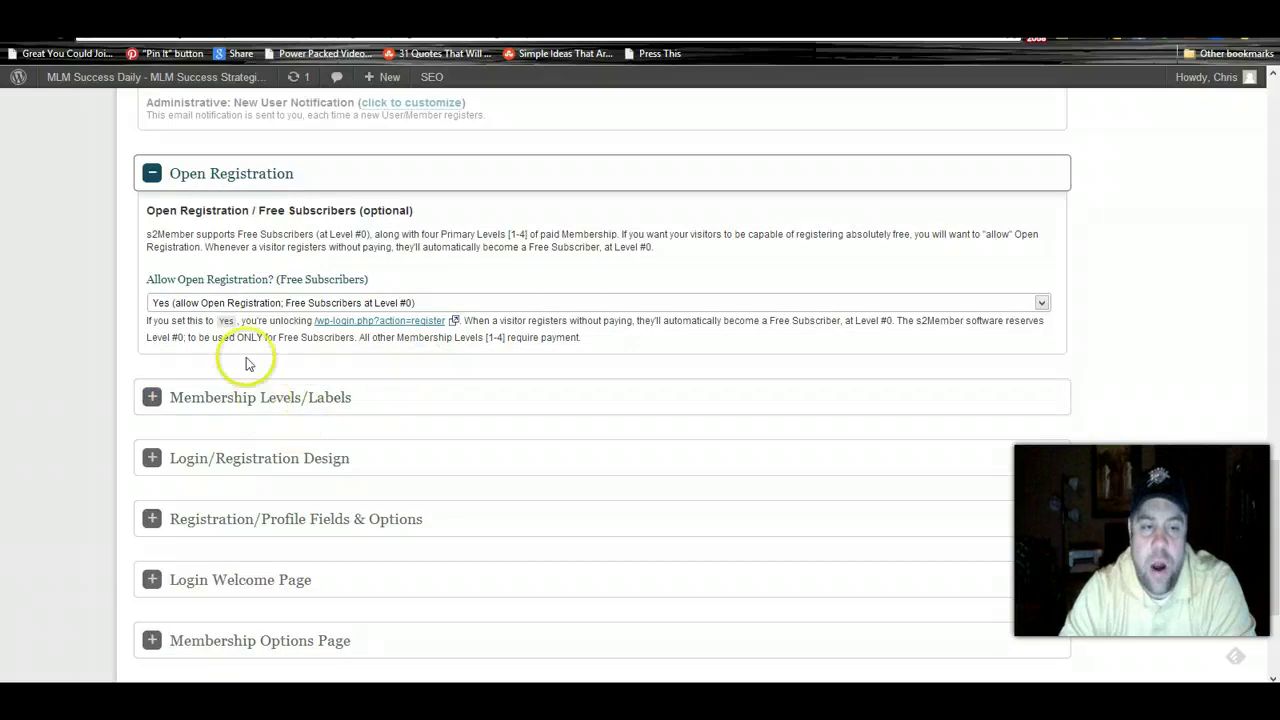
Expand the Membership Levels/Labels section and review the labels for Levels #0 to #4.
click(263, 400)
scroll(543, 349, down, 4)
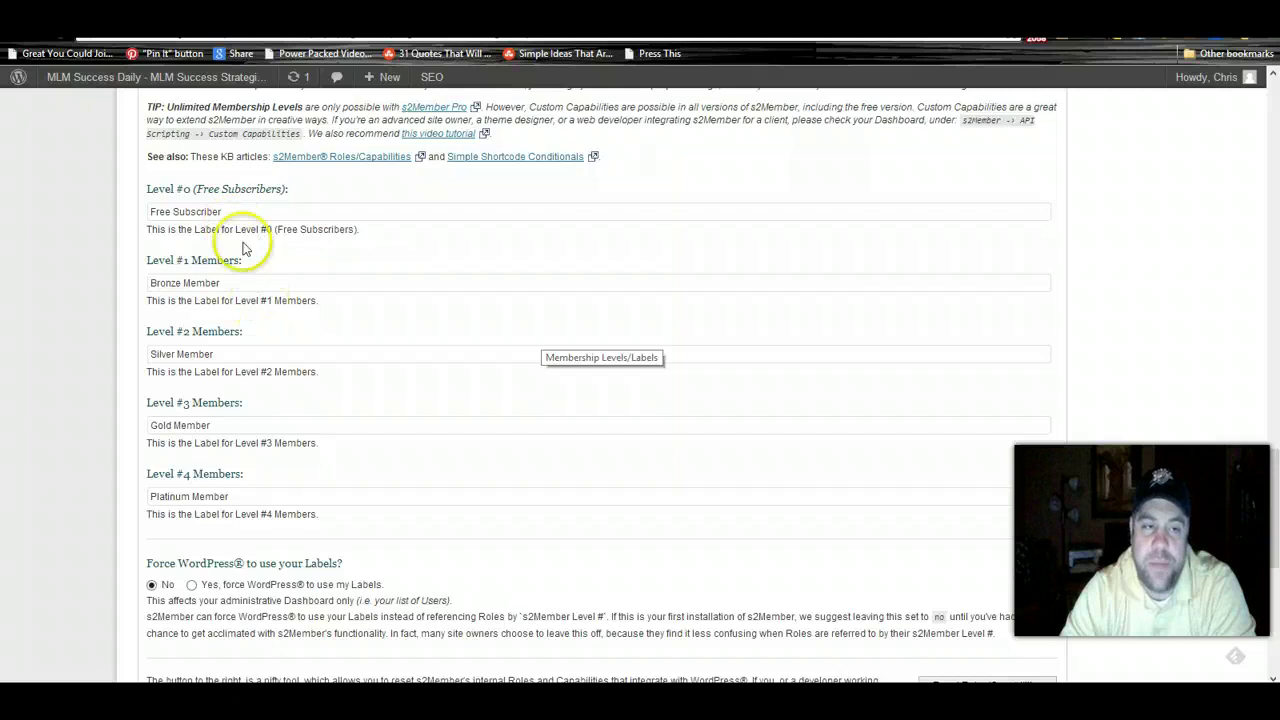
click(226, 205)
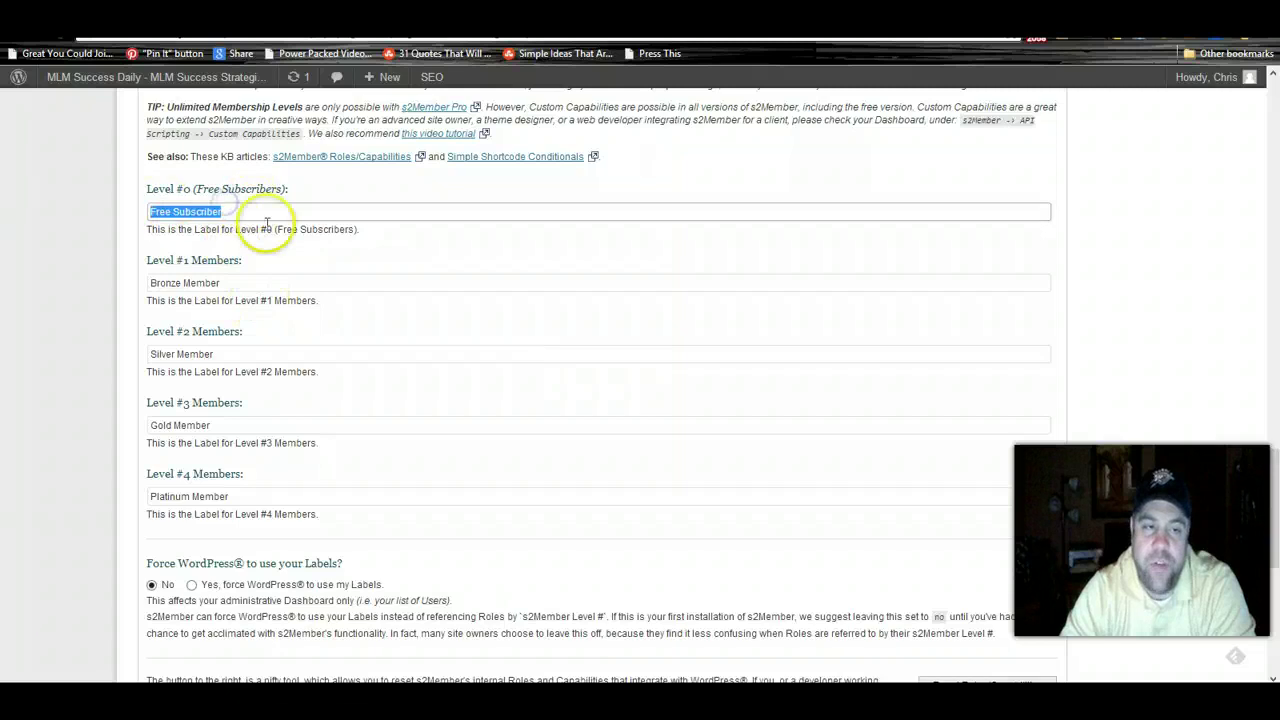
click(251, 285)
click(165, 354)
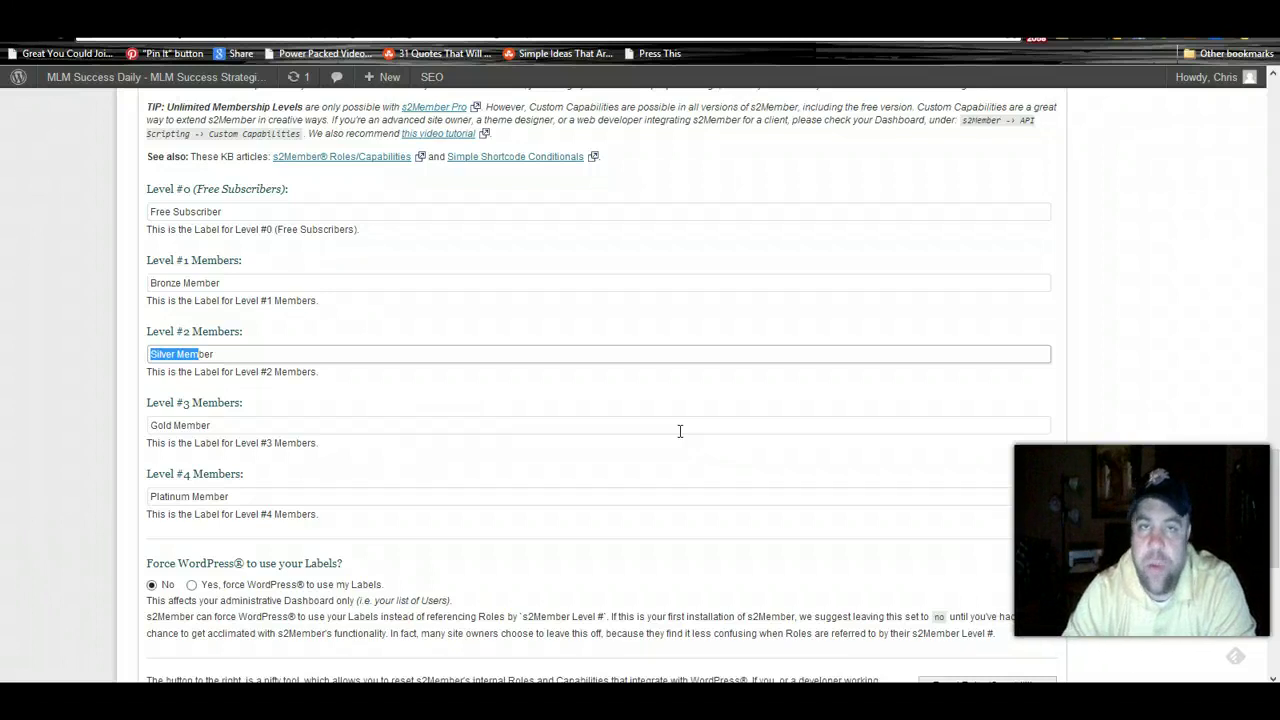
Expand the Login/Registration Design section and open the site's standard registration form to see its current layout.
scroll(680, 431, down, 4)
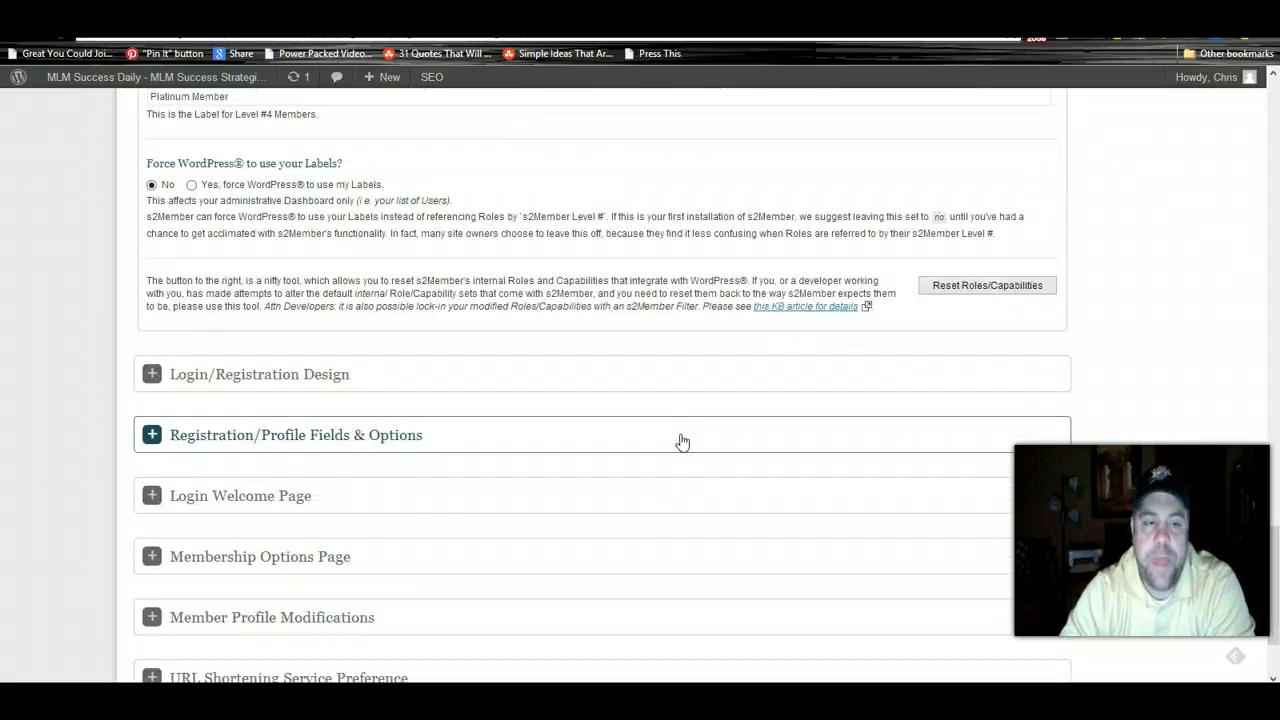
click(275, 374)
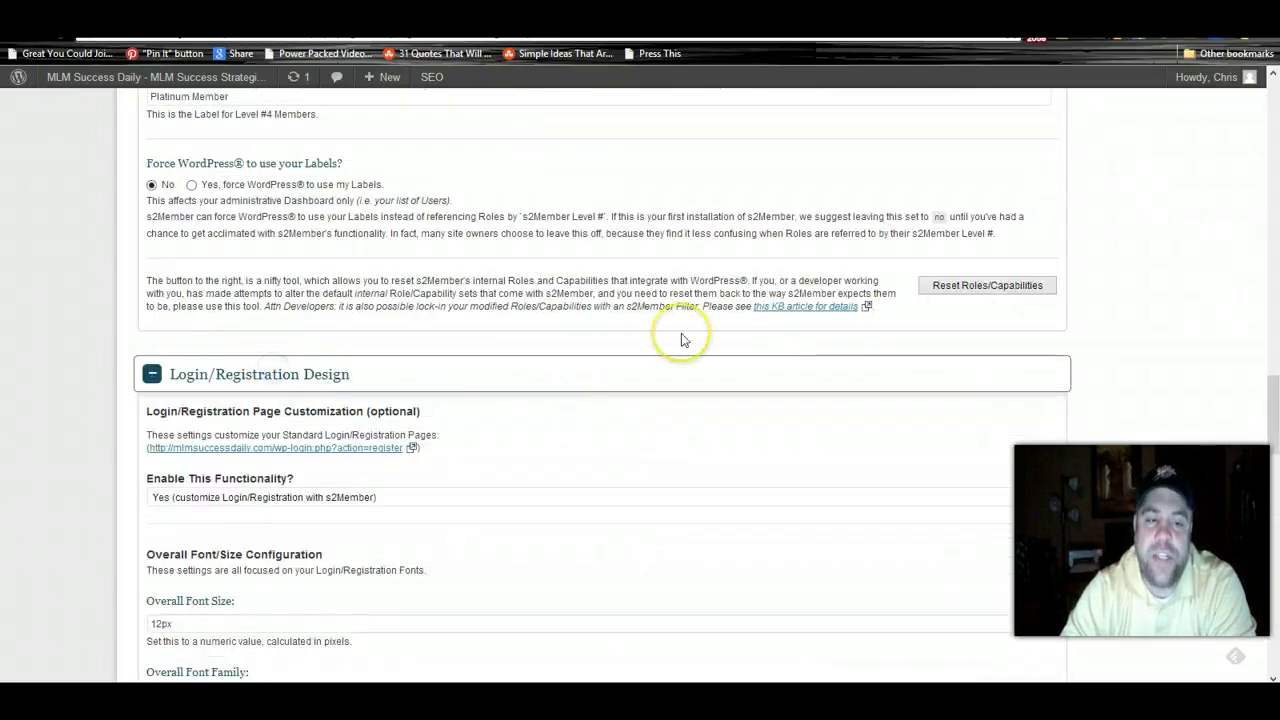
click(344, 452)
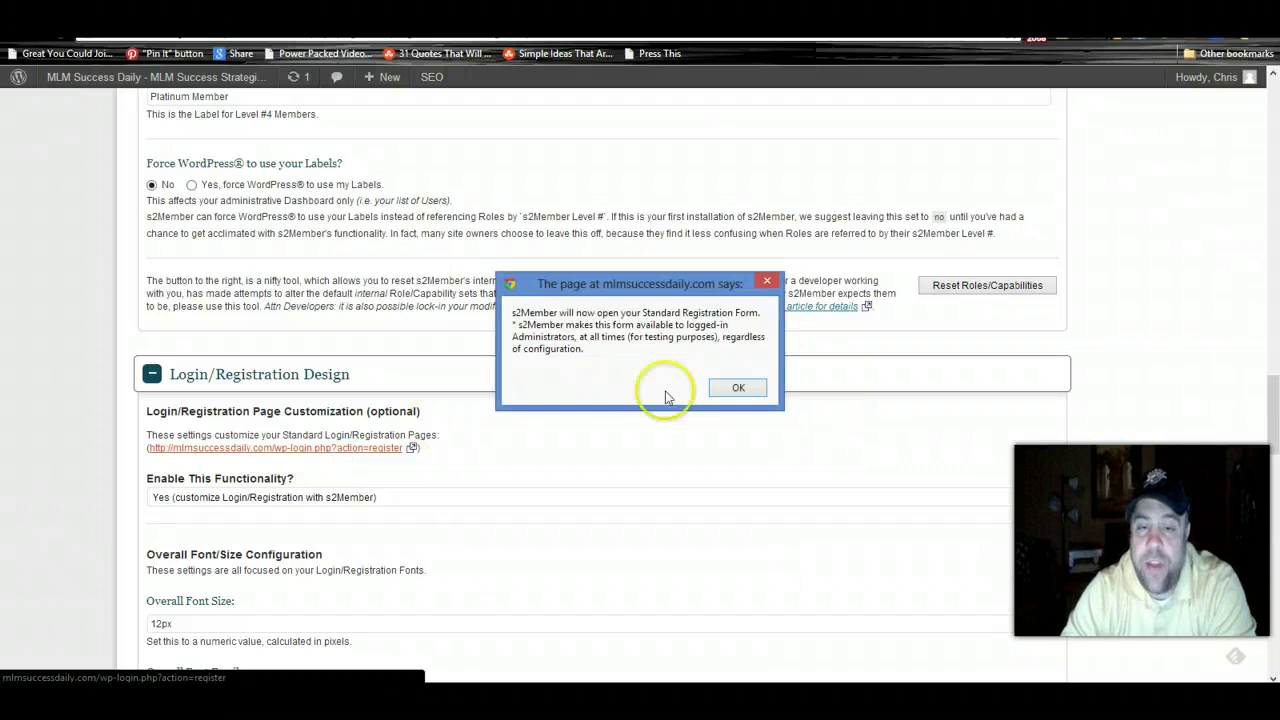
click(730, 392)
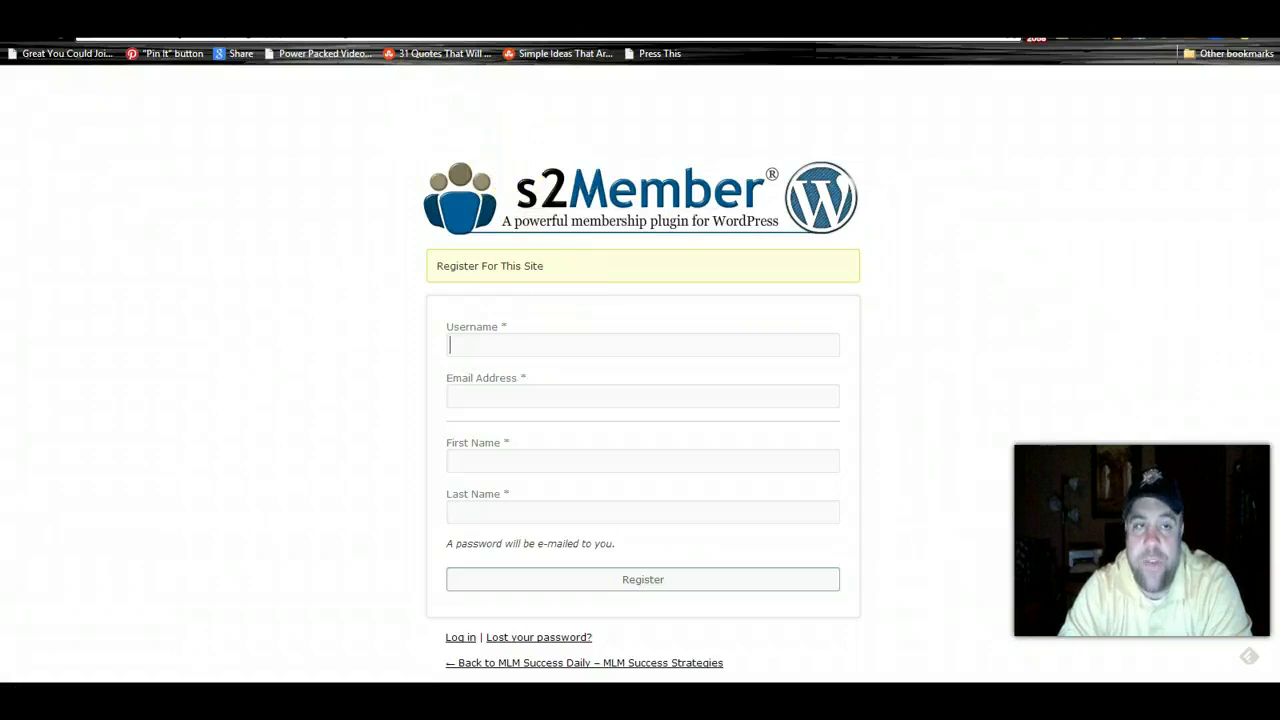
Return to the Login/Registration Design settings and review the font, background, logo image and footer options.
key(ctrl+Tab)
scroll(508, 423, down, 2)
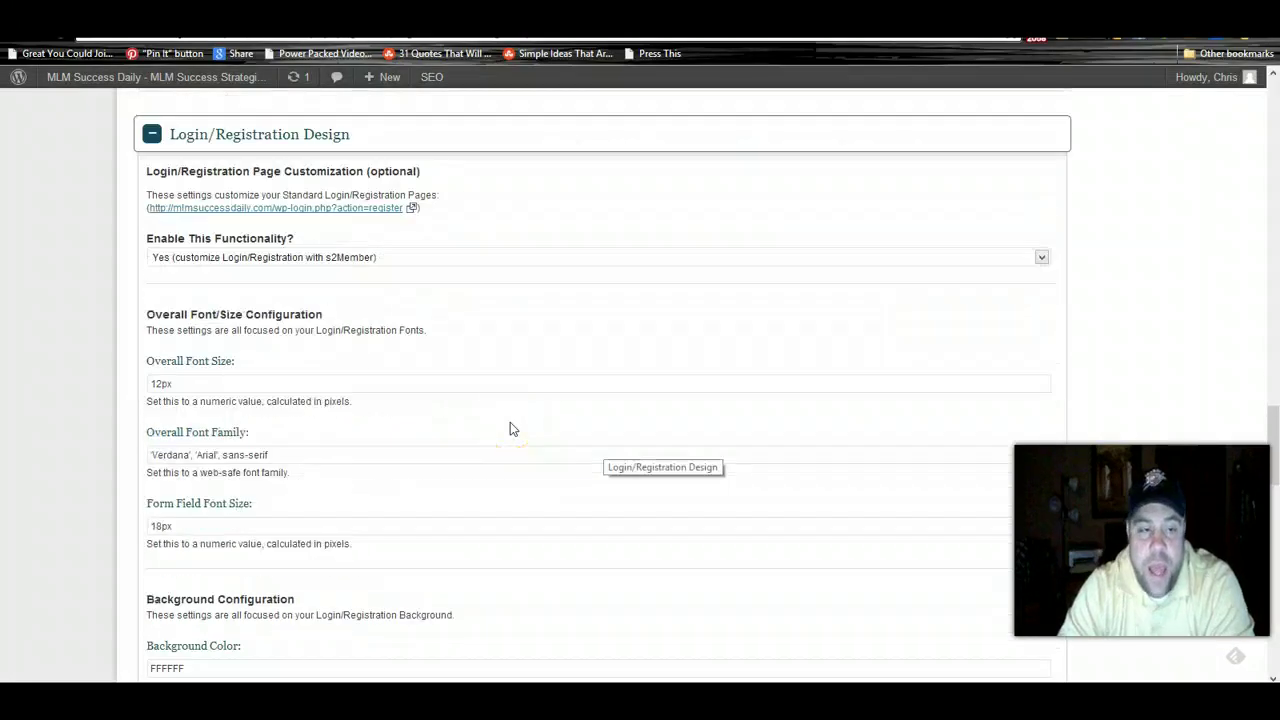
scroll(510, 425, down, 1)
scroll(383, 391, up, 3)
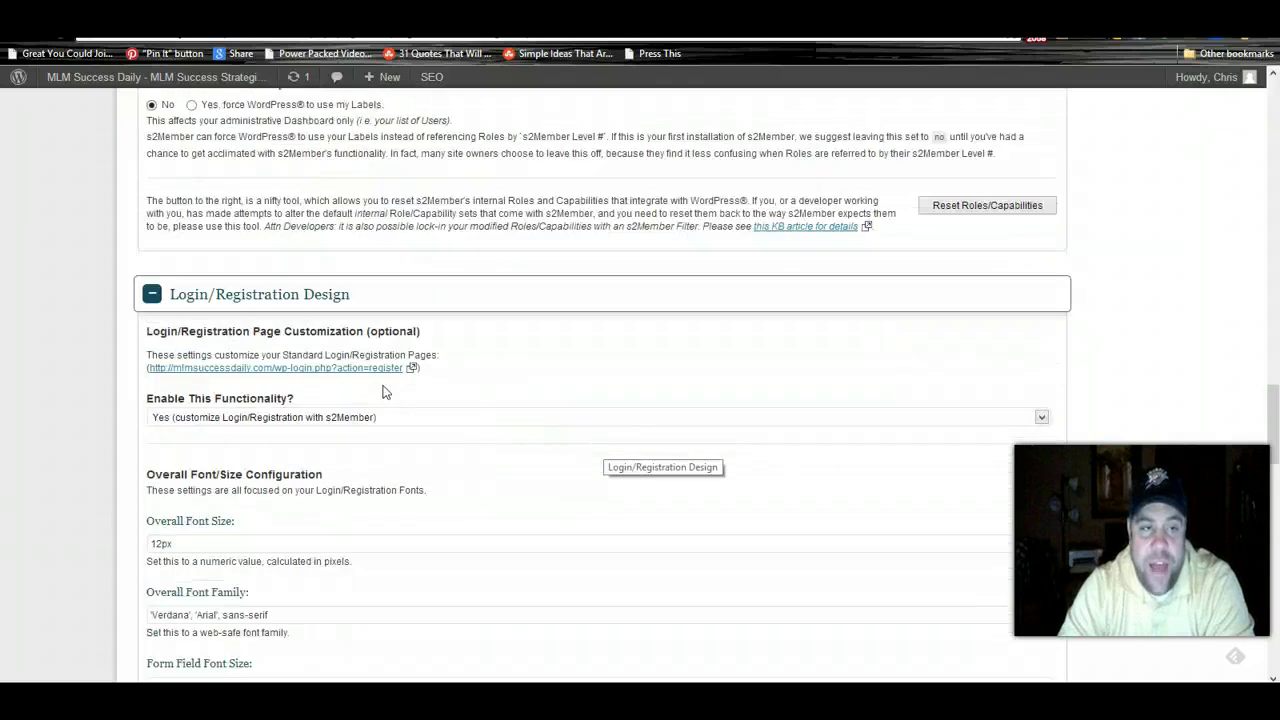
scroll(383, 391, down, 6)
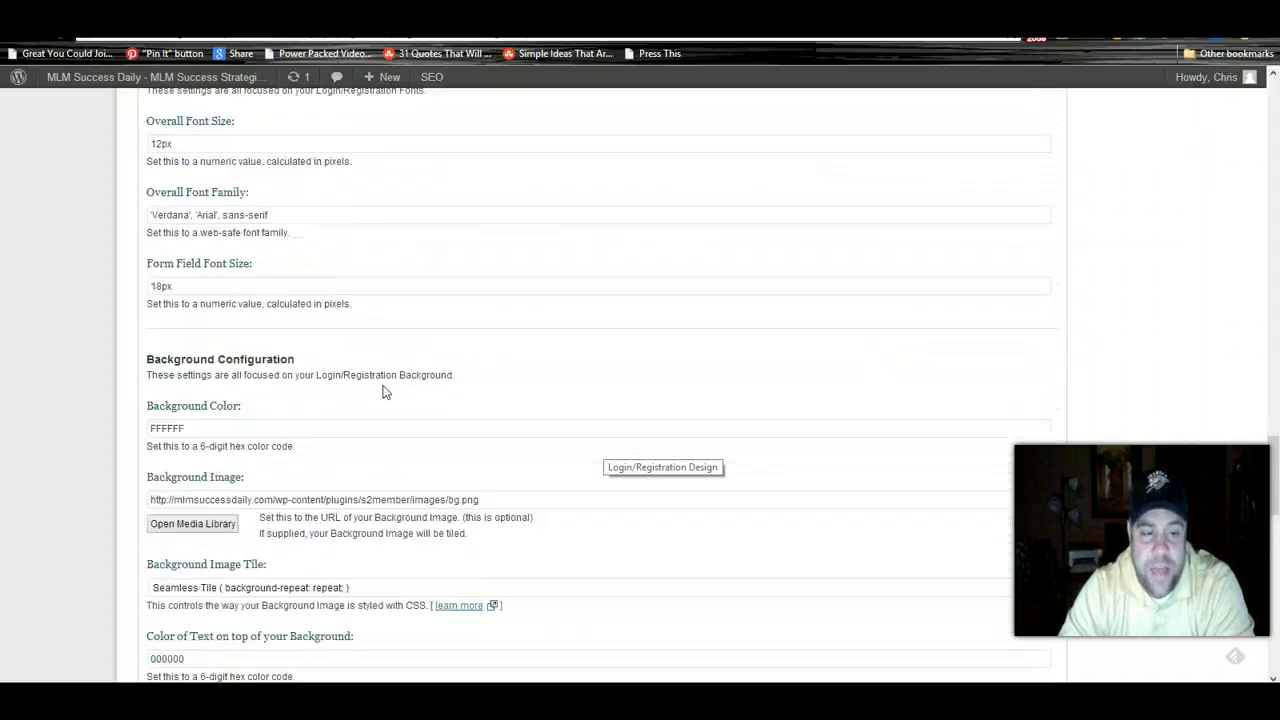
scroll(383, 391, down, 2)
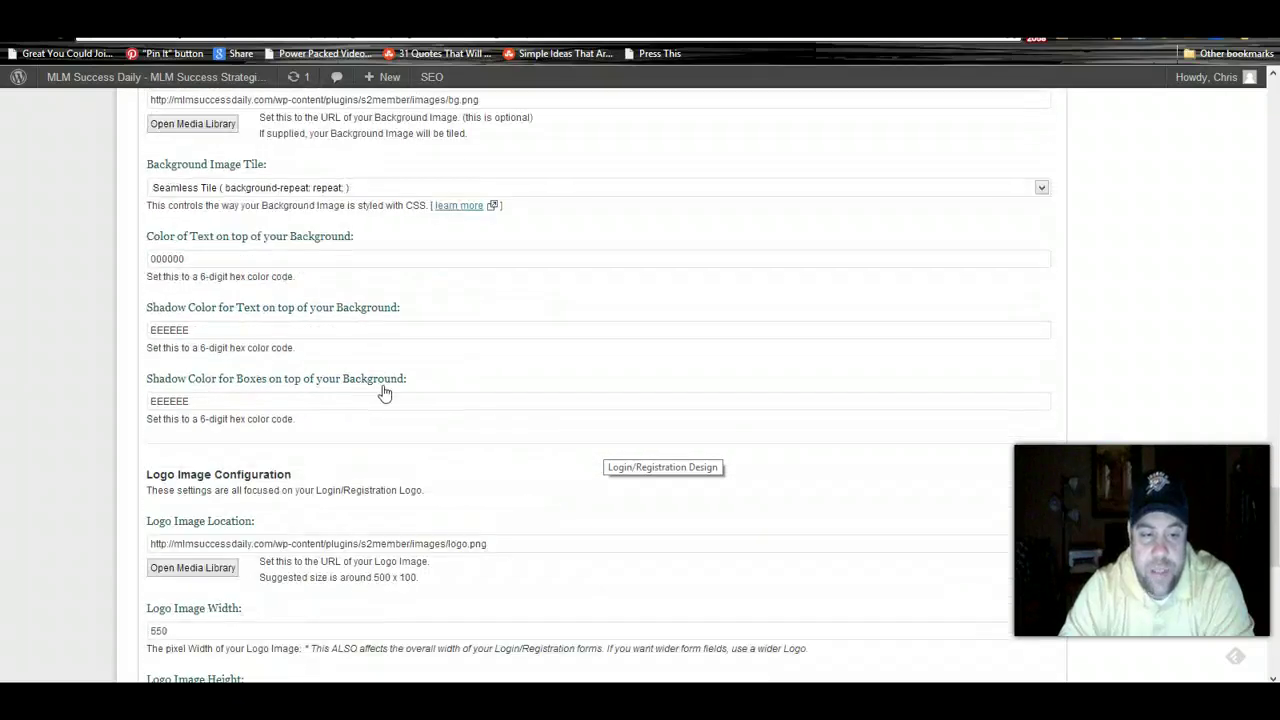
scroll(384, 393, down, 4)
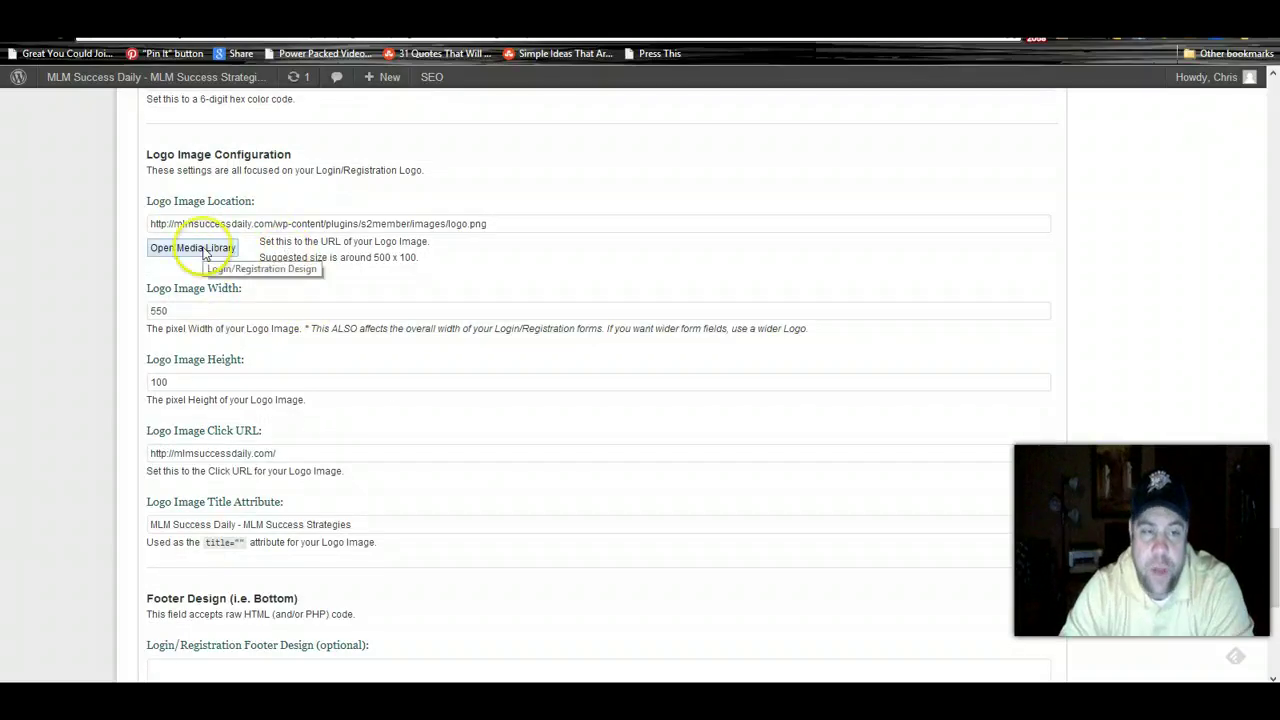
drag(223, 309, 133, 320)
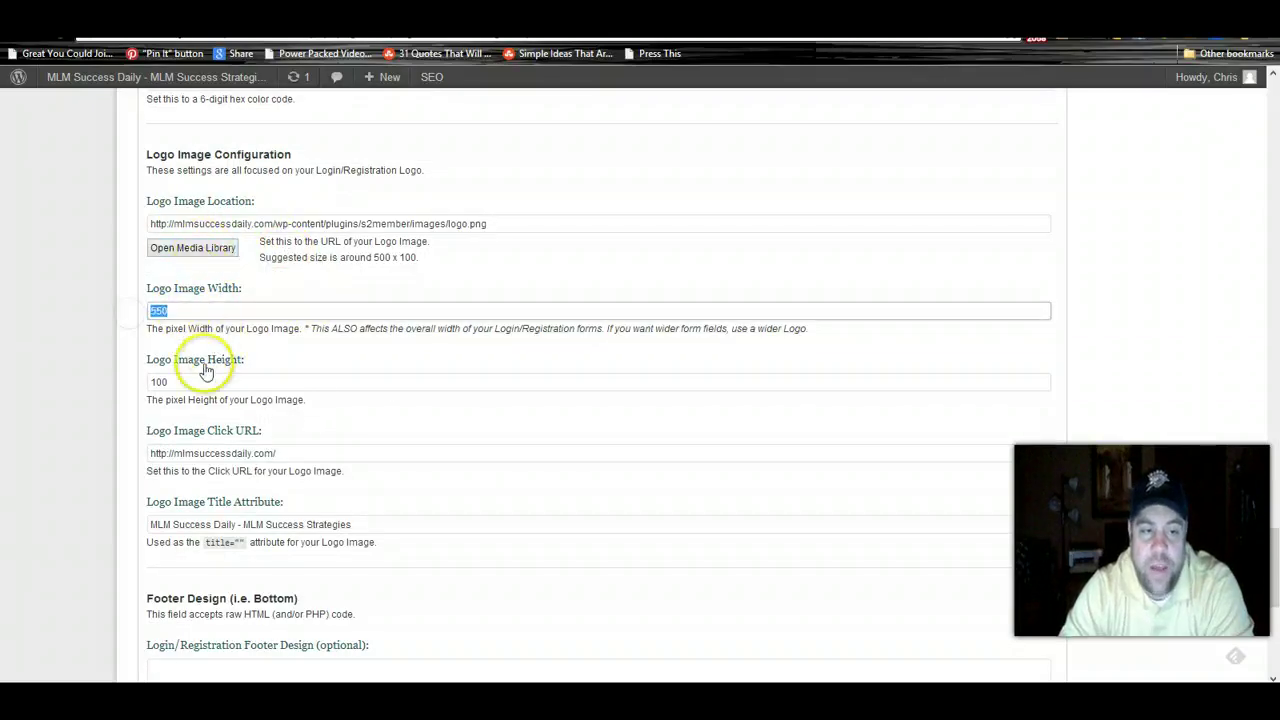
drag(185, 370, 63, 371)
click(473, 432)
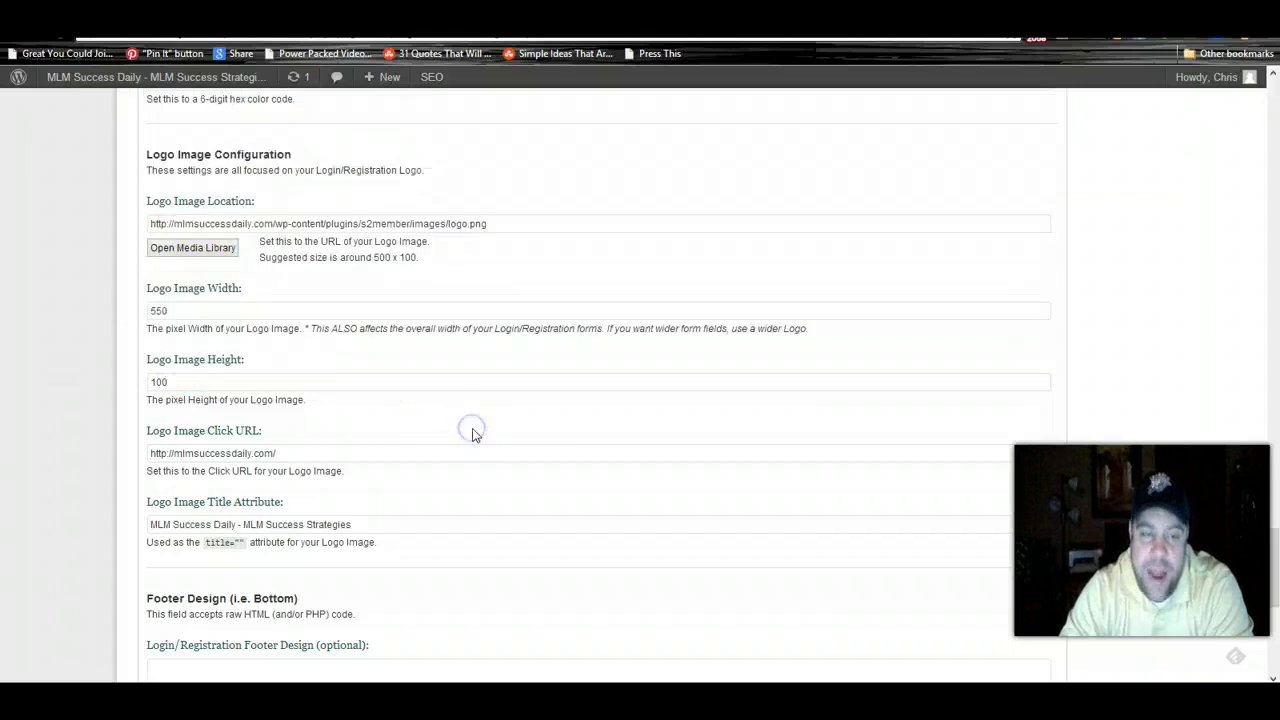
scroll(473, 432, down, 3)
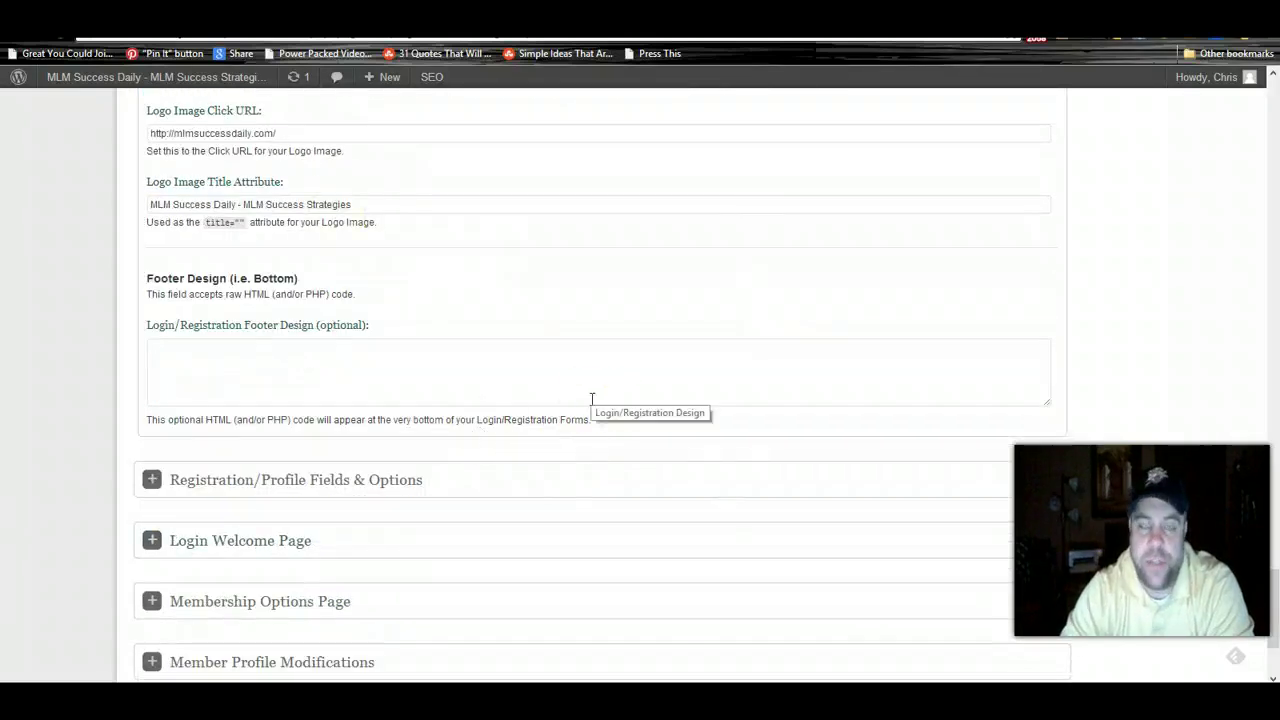
In the Registration/Profile Fields & Options section, start a new custom field with label "Phone" and unique field ID "Phone".
click(215, 490)
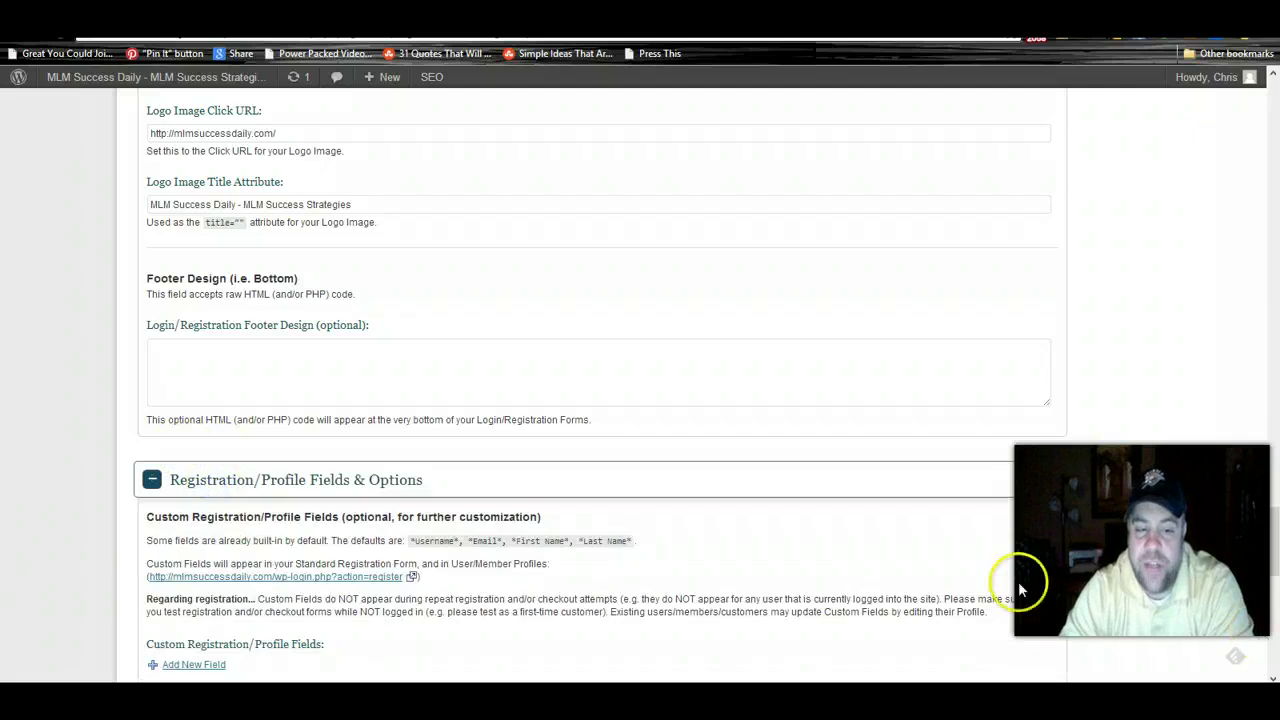
scroll(1023, 586, down, 3)
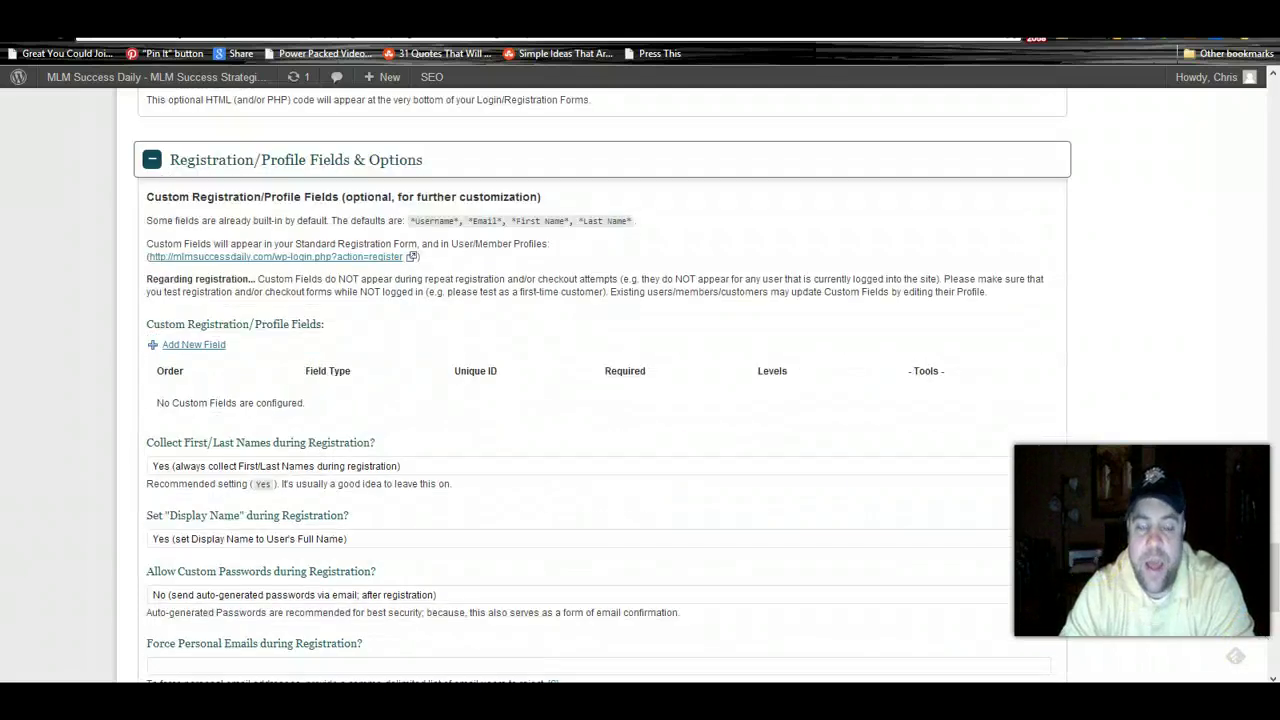
mouse_move(1279, 684)
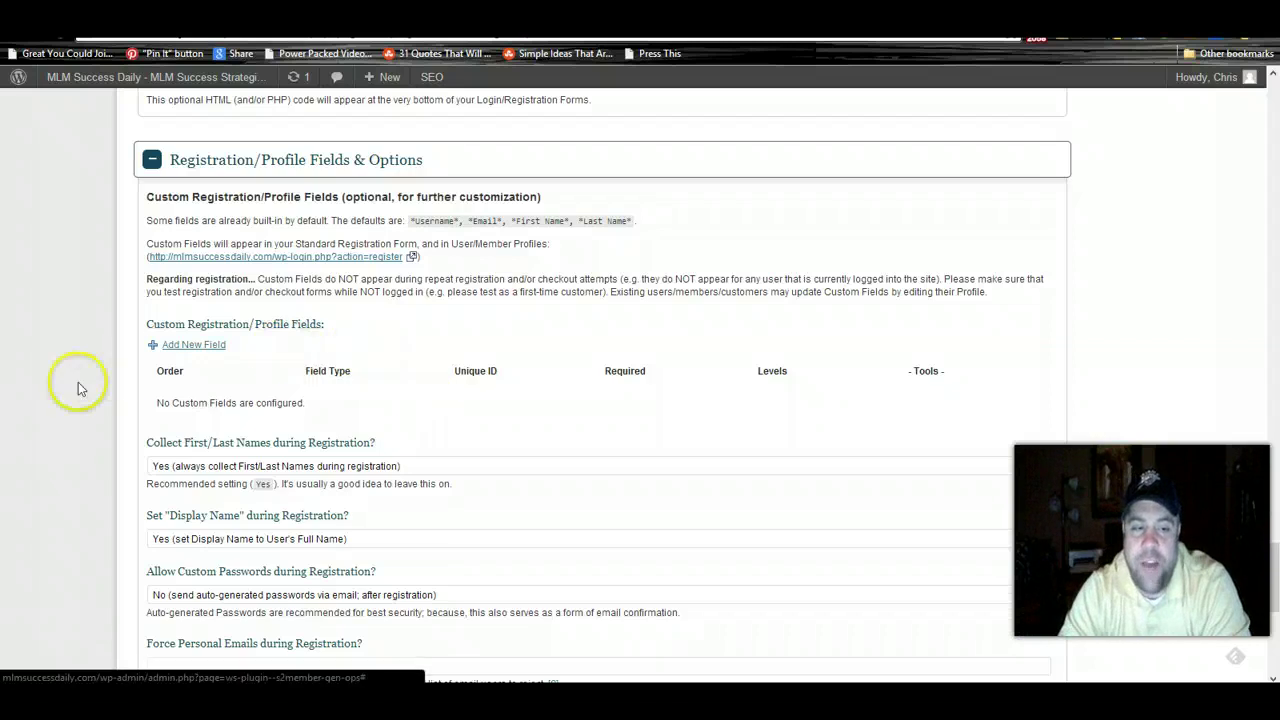
click(164, 350)
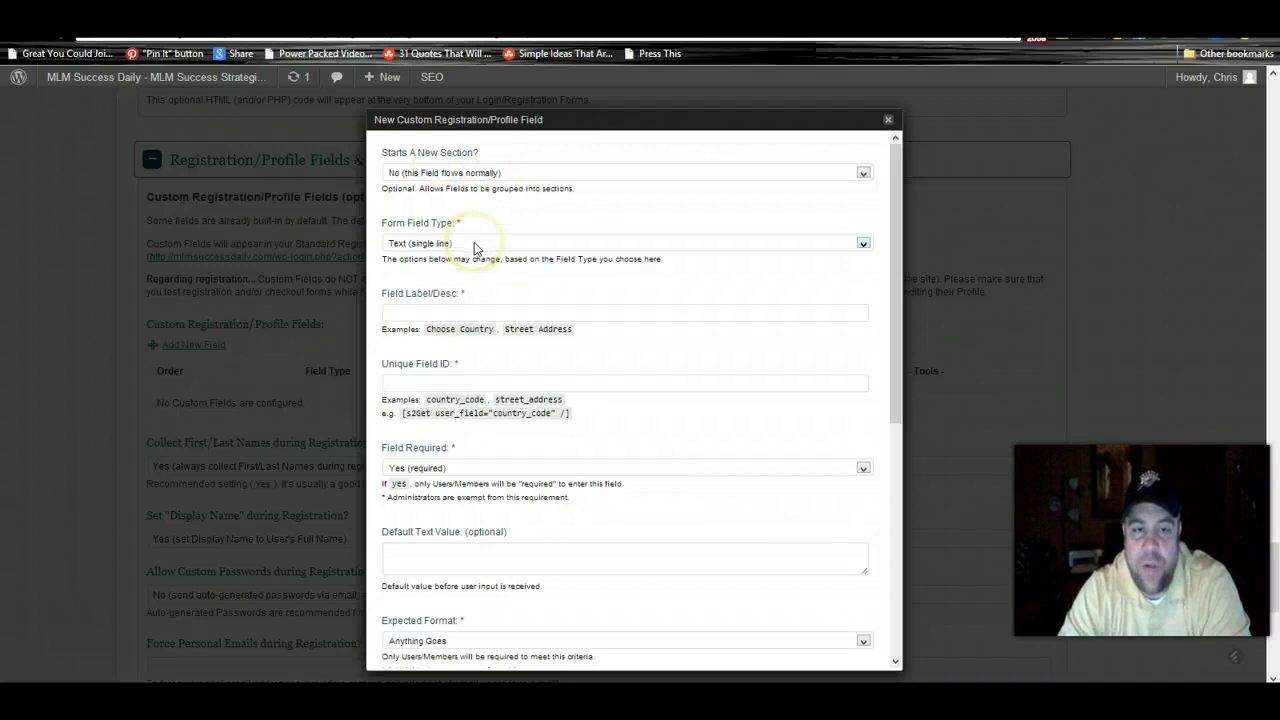
click(478, 312)
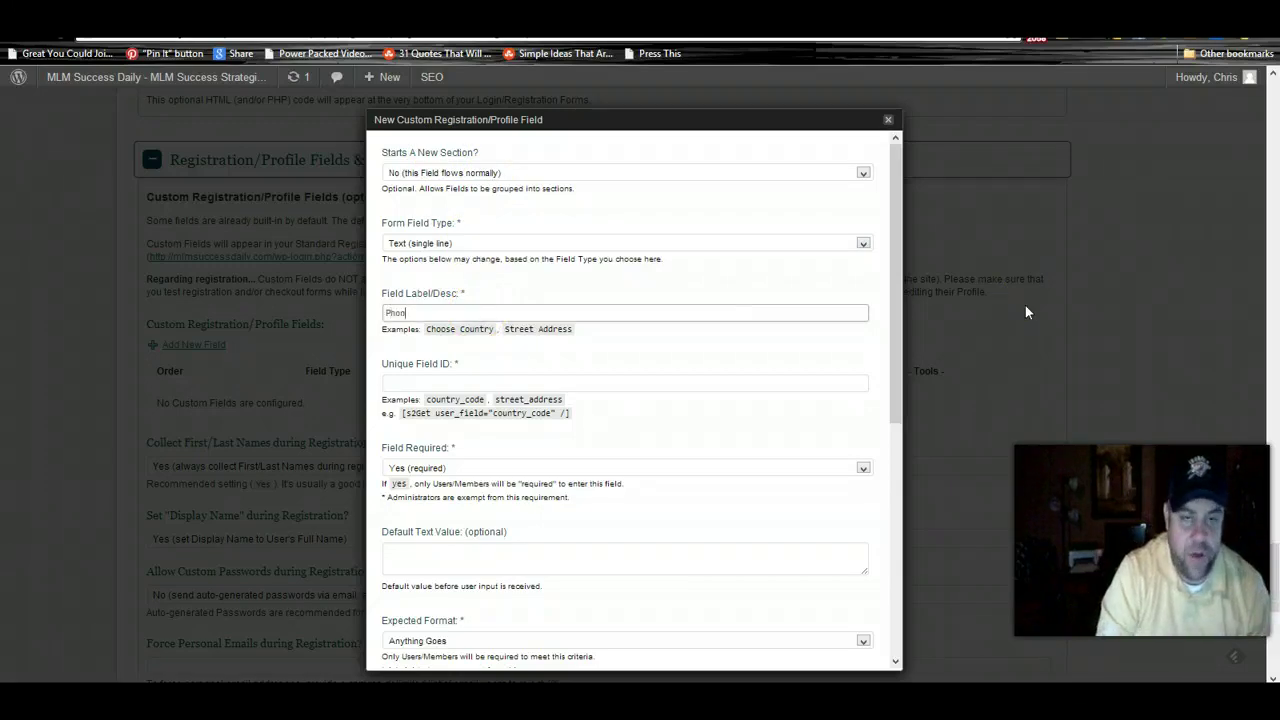
key(Tab)
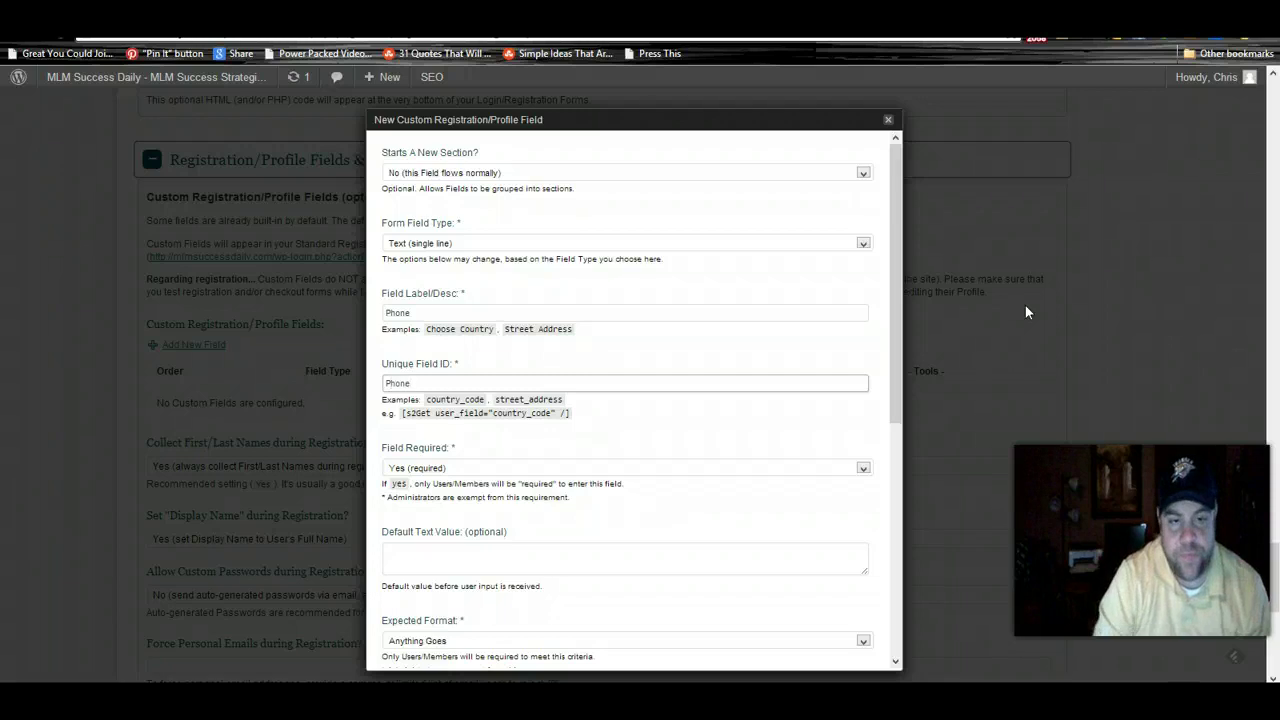
Set Field Required to "No (optional)" for the new Phone field and create the field.
scroll(557, 378, down, 1)
scroll(557, 378, down, 1)
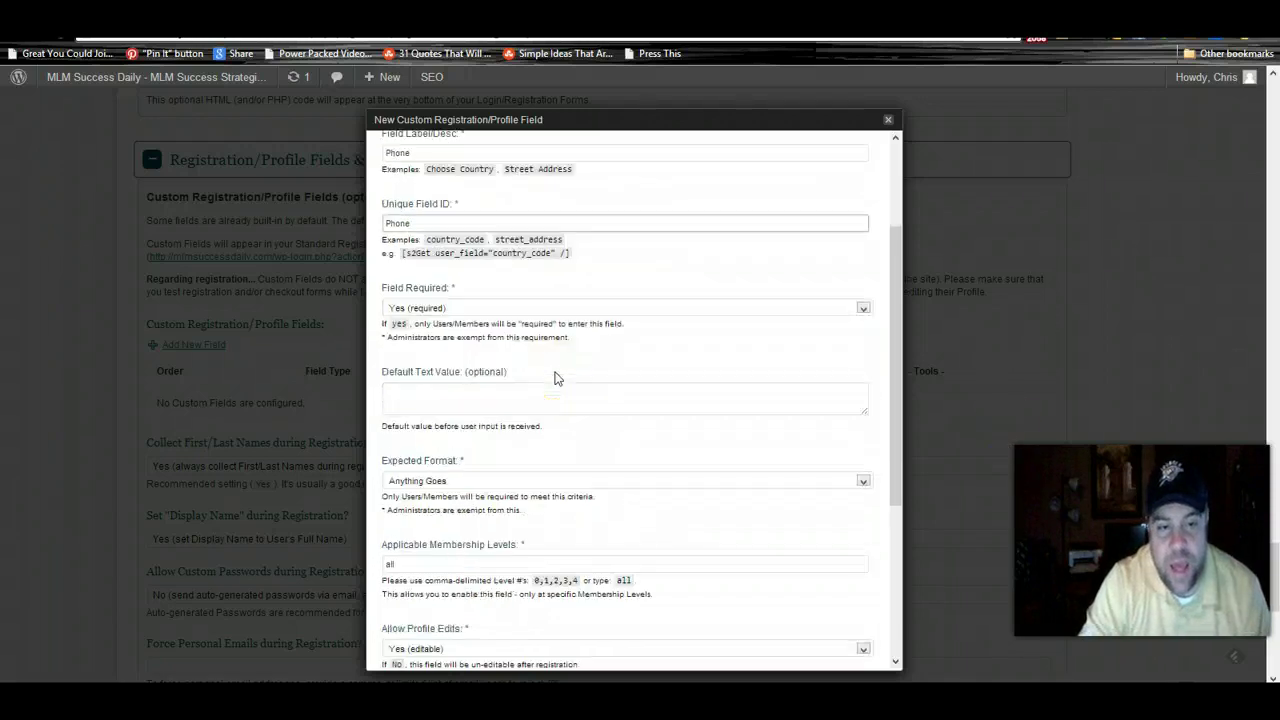
click(531, 310)
click(540, 350)
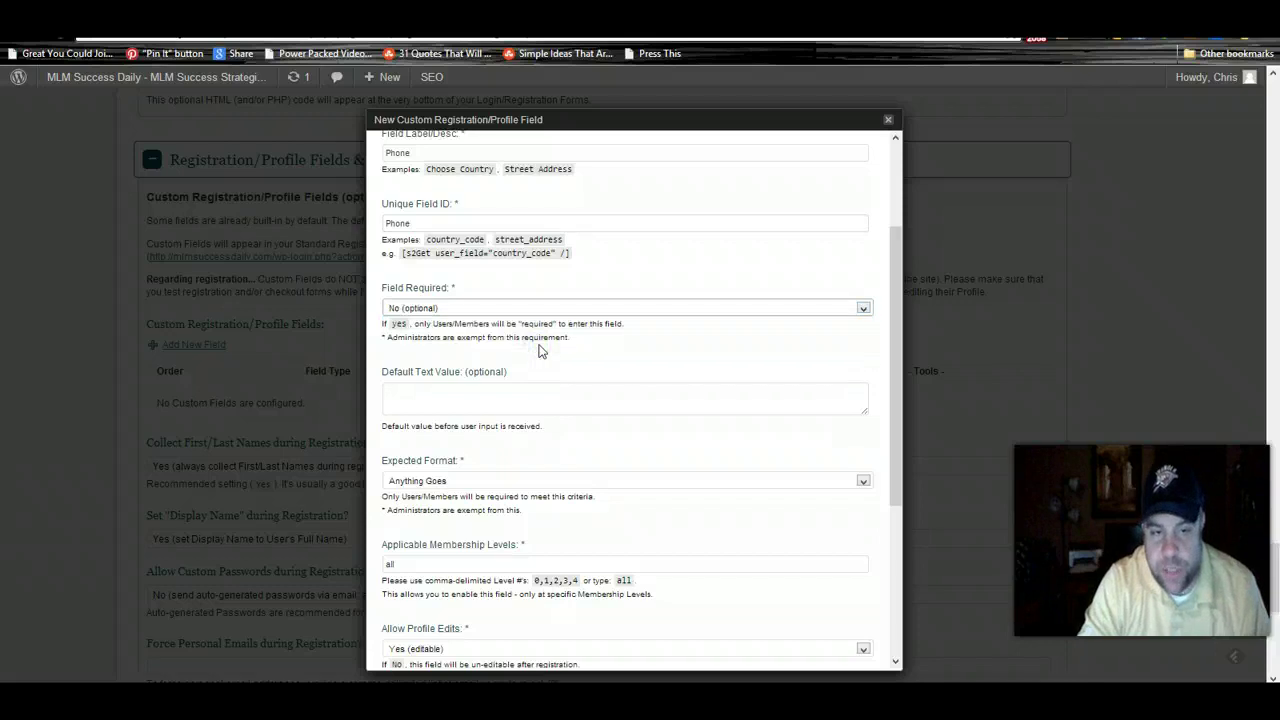
scroll(540, 350, down, 2)
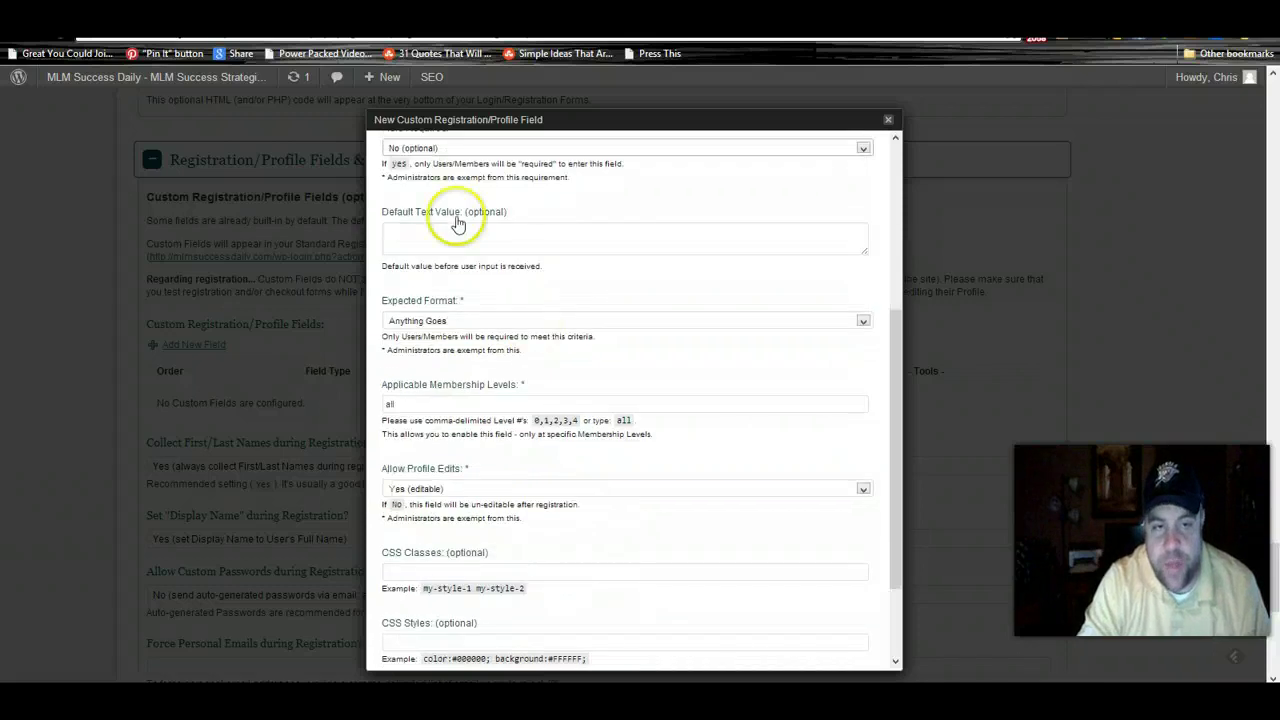
scroll(775, 507, down, 2)
scroll(775, 507, down, 3)
click(822, 643)
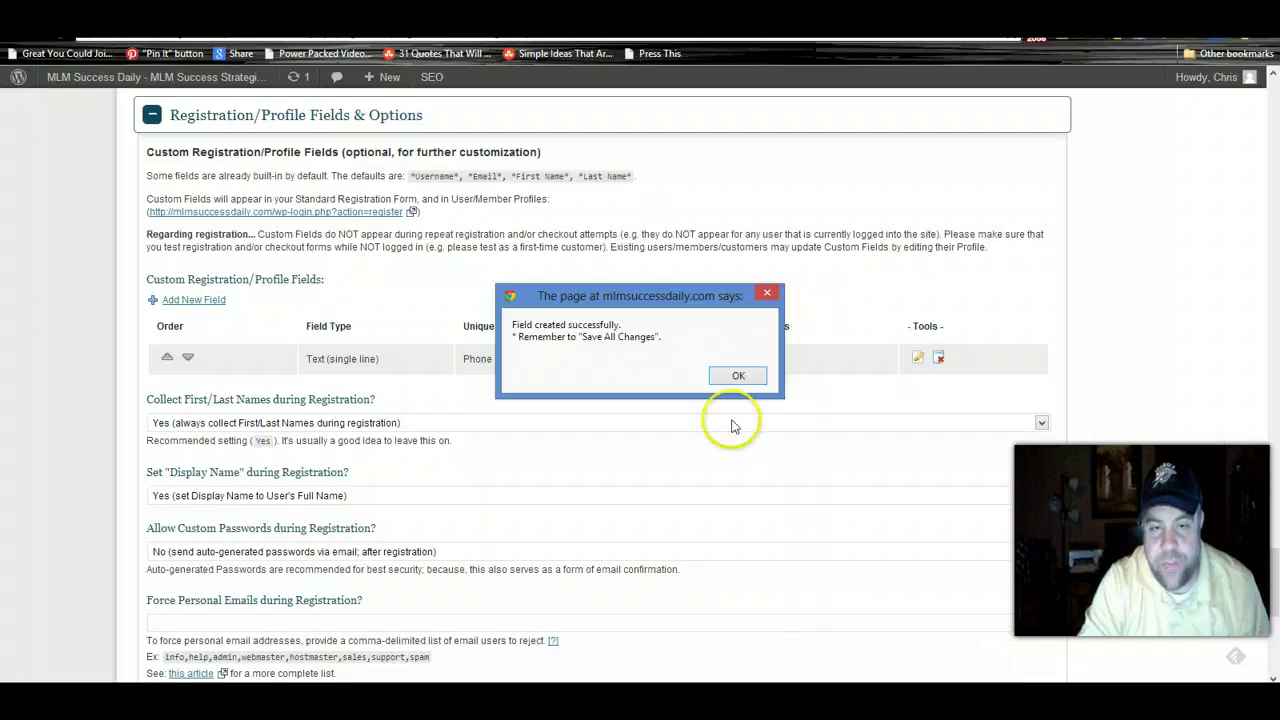
click(736, 376)
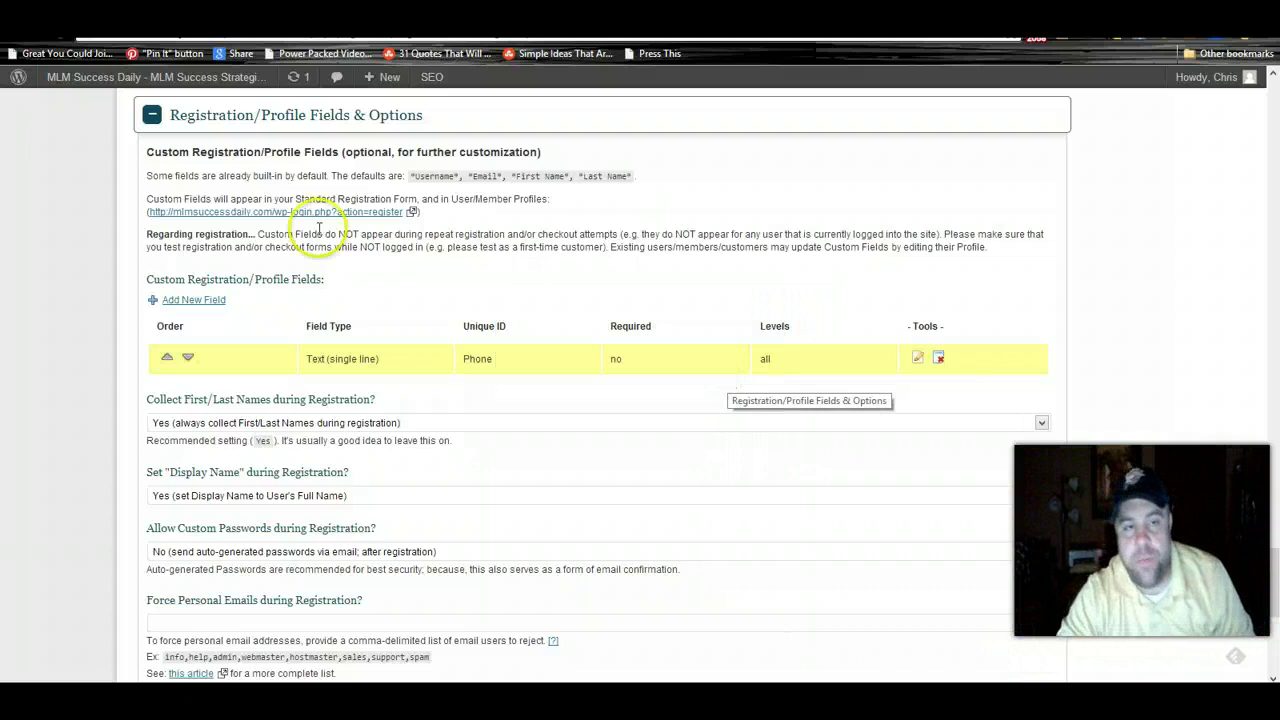
Open the standard registration form from the Registration/Profile Fields & Options section to check for the Phone field.
scroll(657, 355, up, 1)
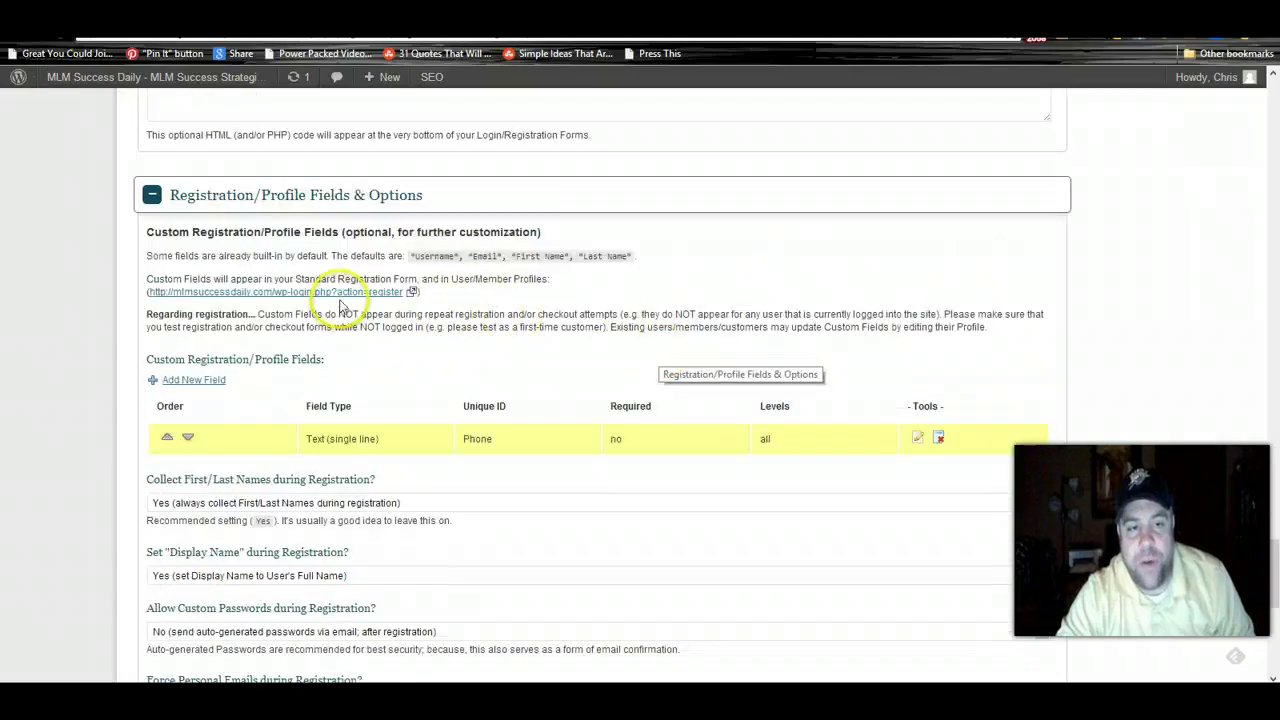
click(340, 291)
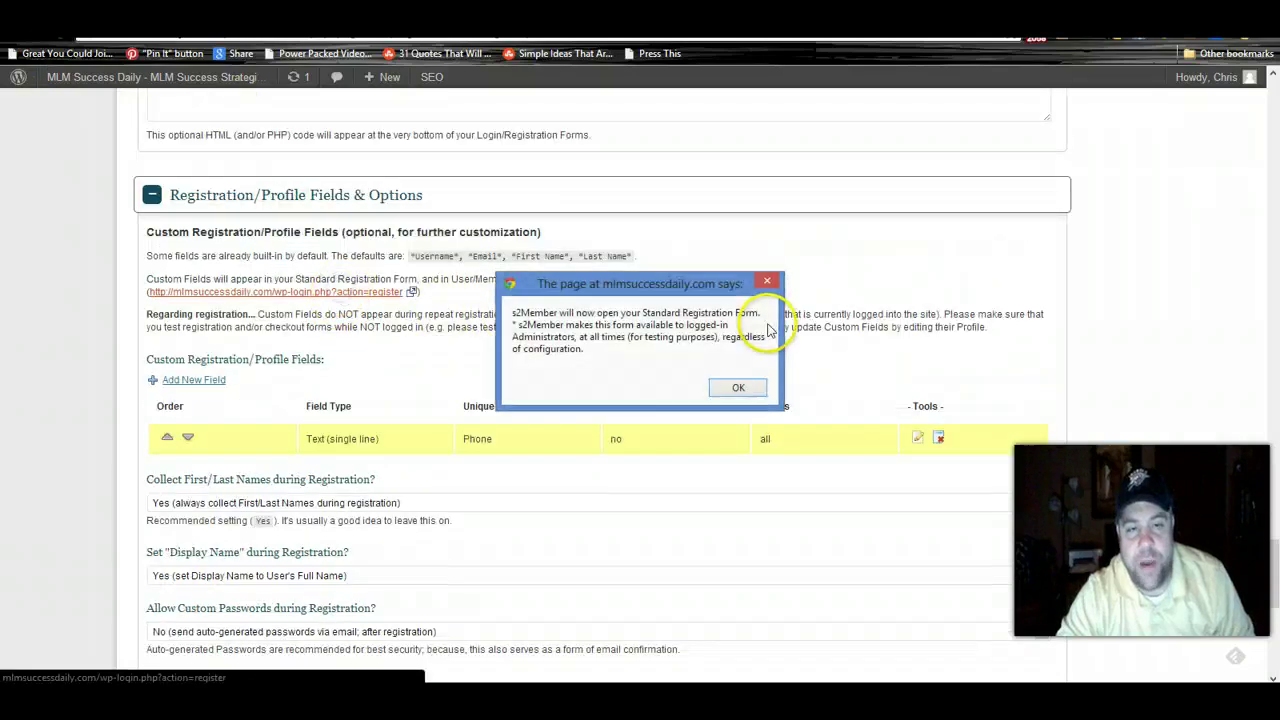
click(738, 389)
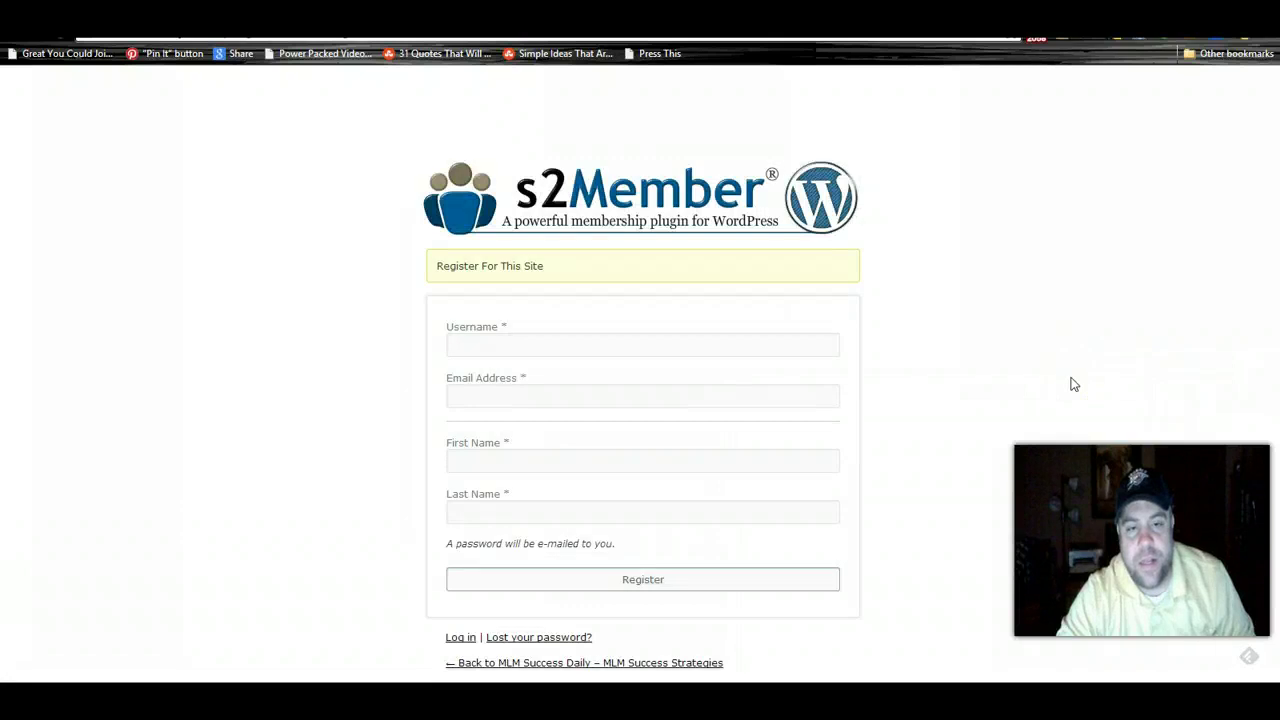
click(772, 367)
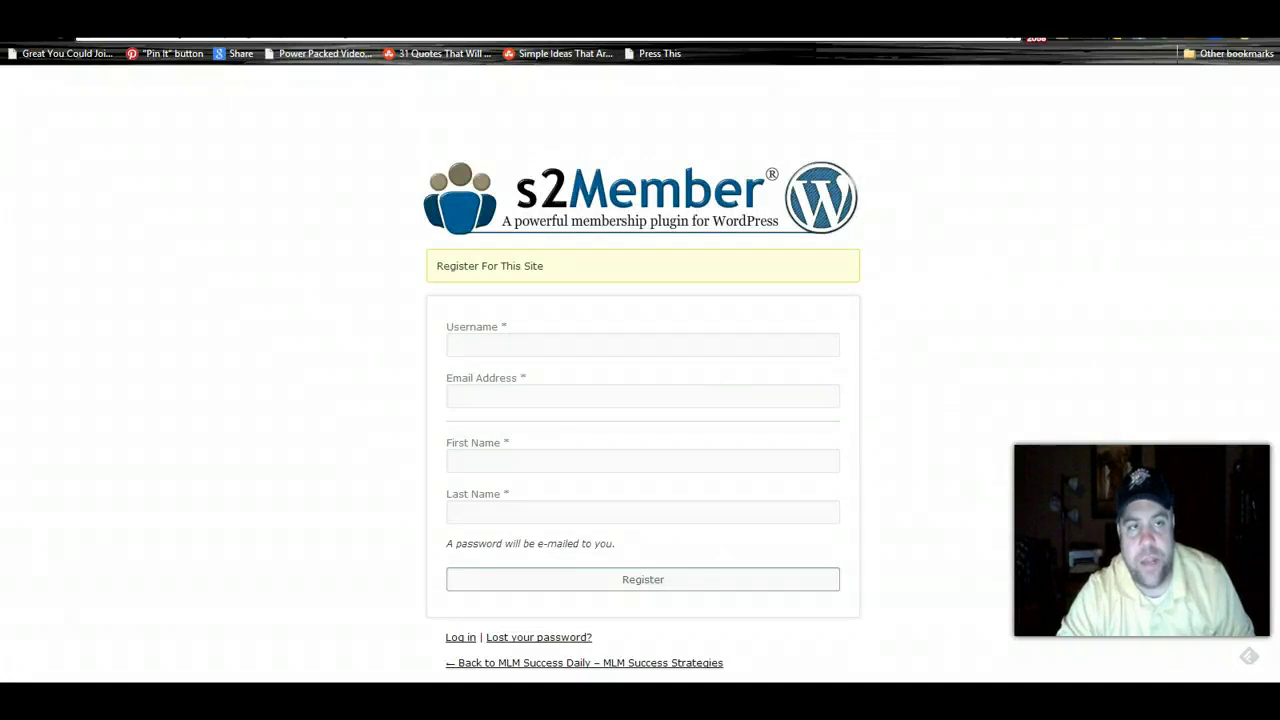
Return to the General Options page and save all changes.
key(ctrl+Tab)
scroll(729, 300, down, 6)
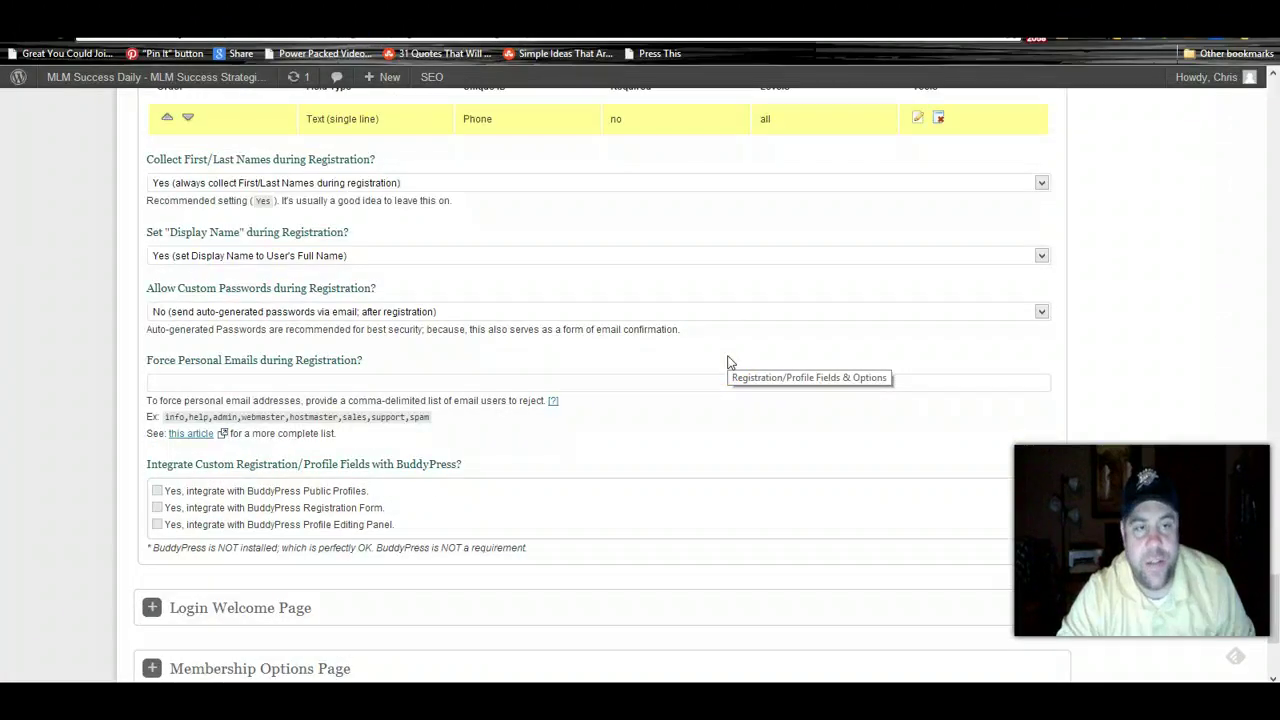
scroll(729, 363, down, 5)
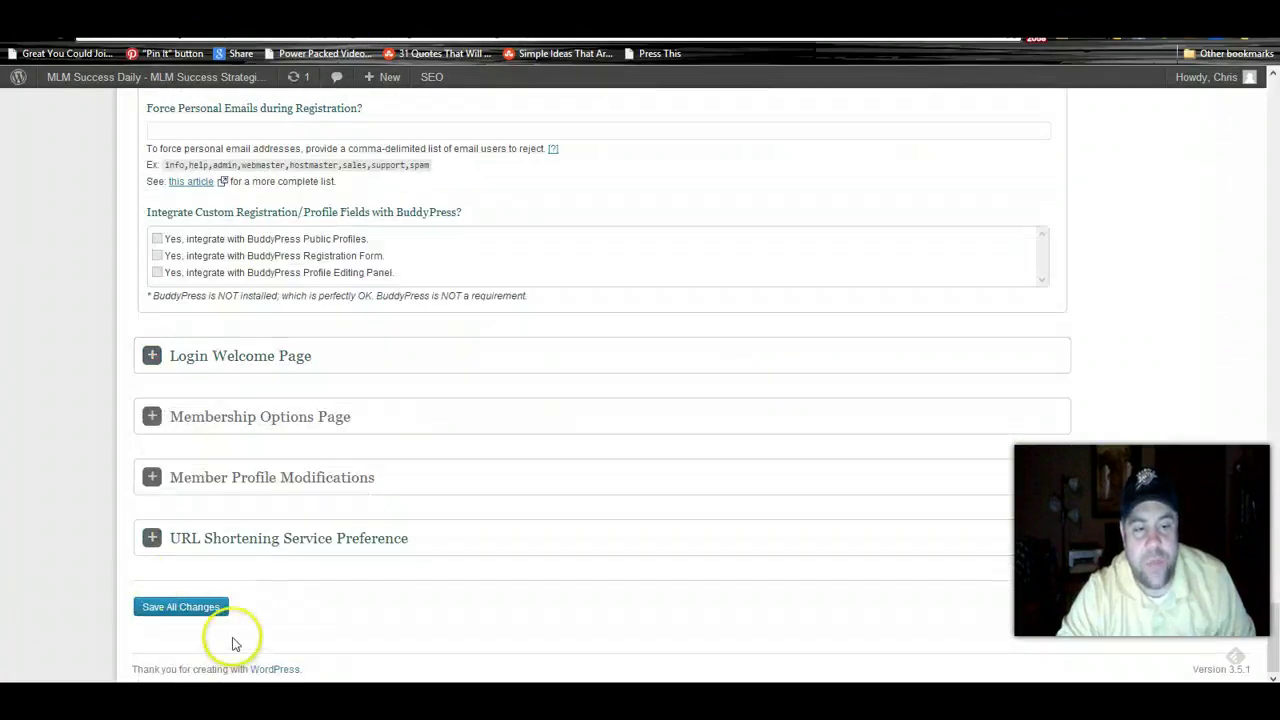
click(208, 606)
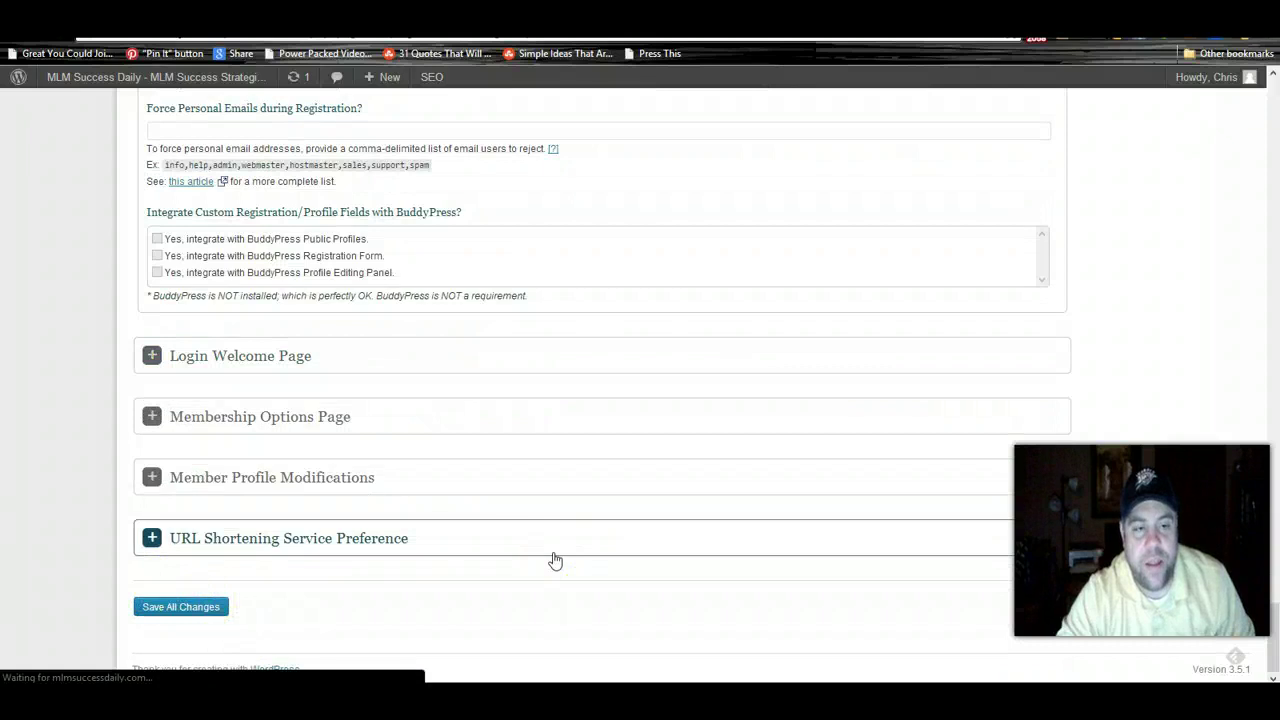
click(514, 437)
Reopen the standard registration form from the Login/Registration Design section and check its Phone field.
scroll(514, 437, down, 10)
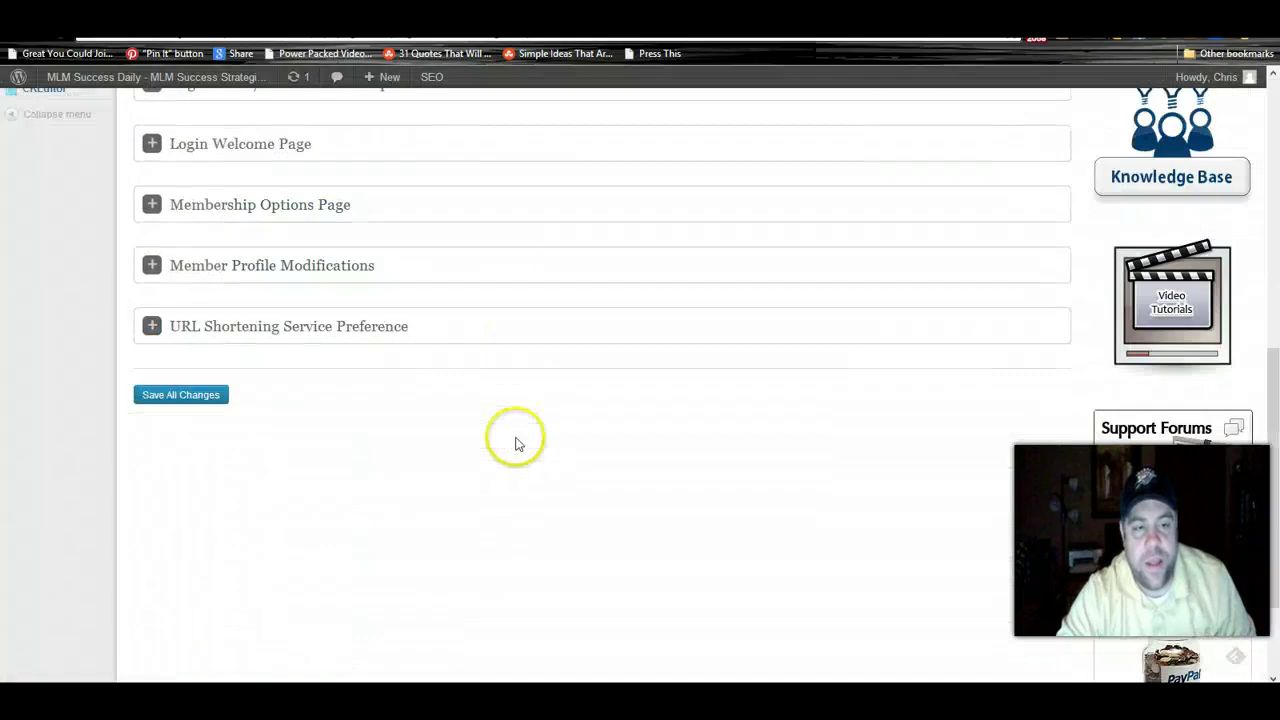
scroll(517, 443, up, 3)
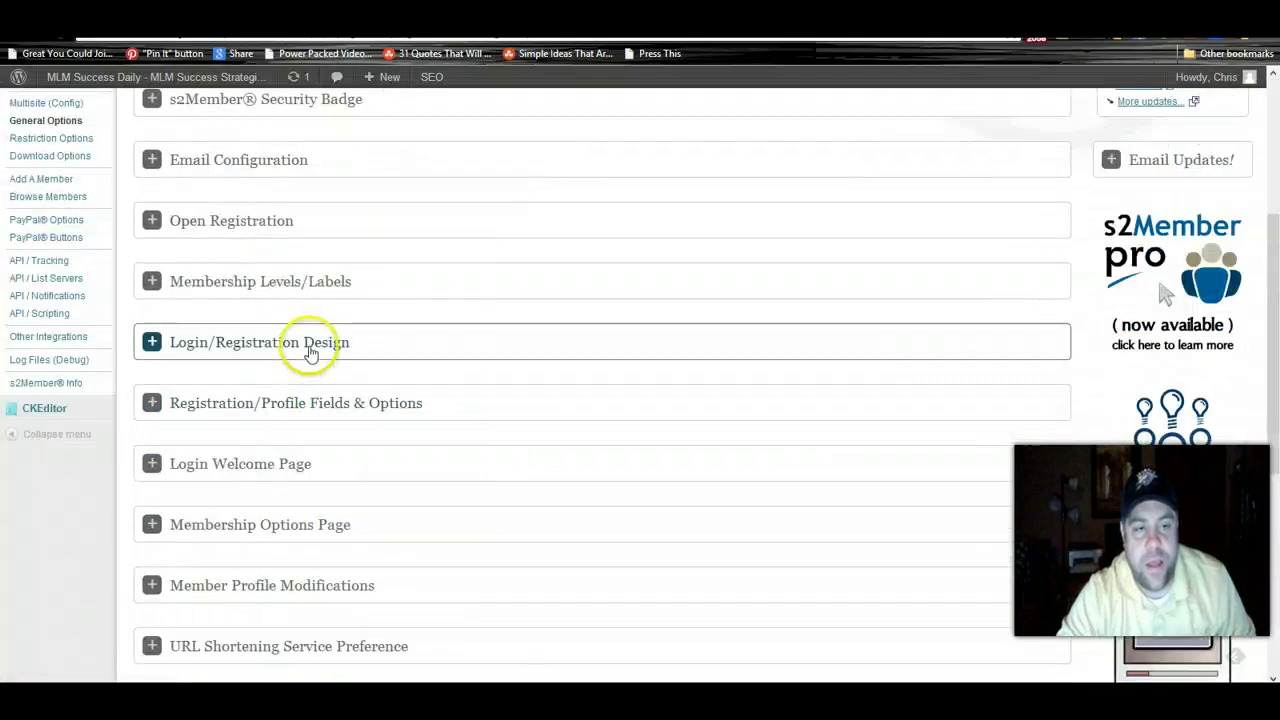
click(310, 344)
click(337, 415)
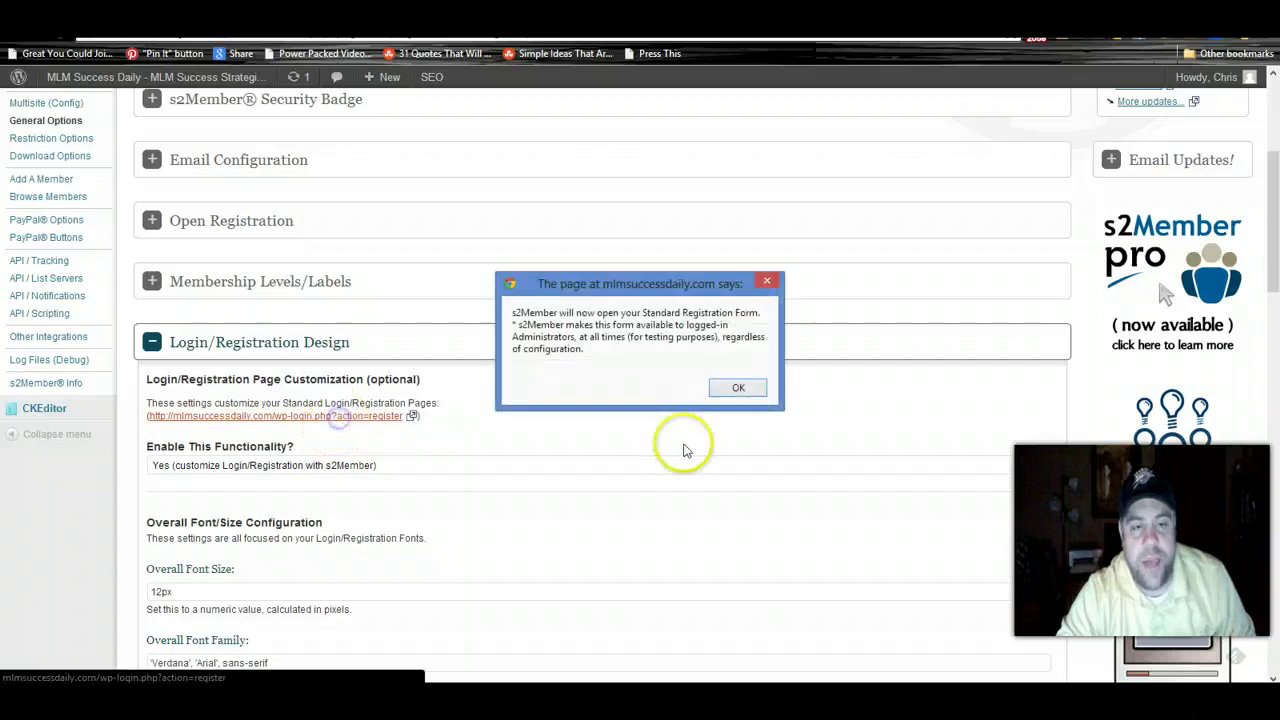
click(738, 392)
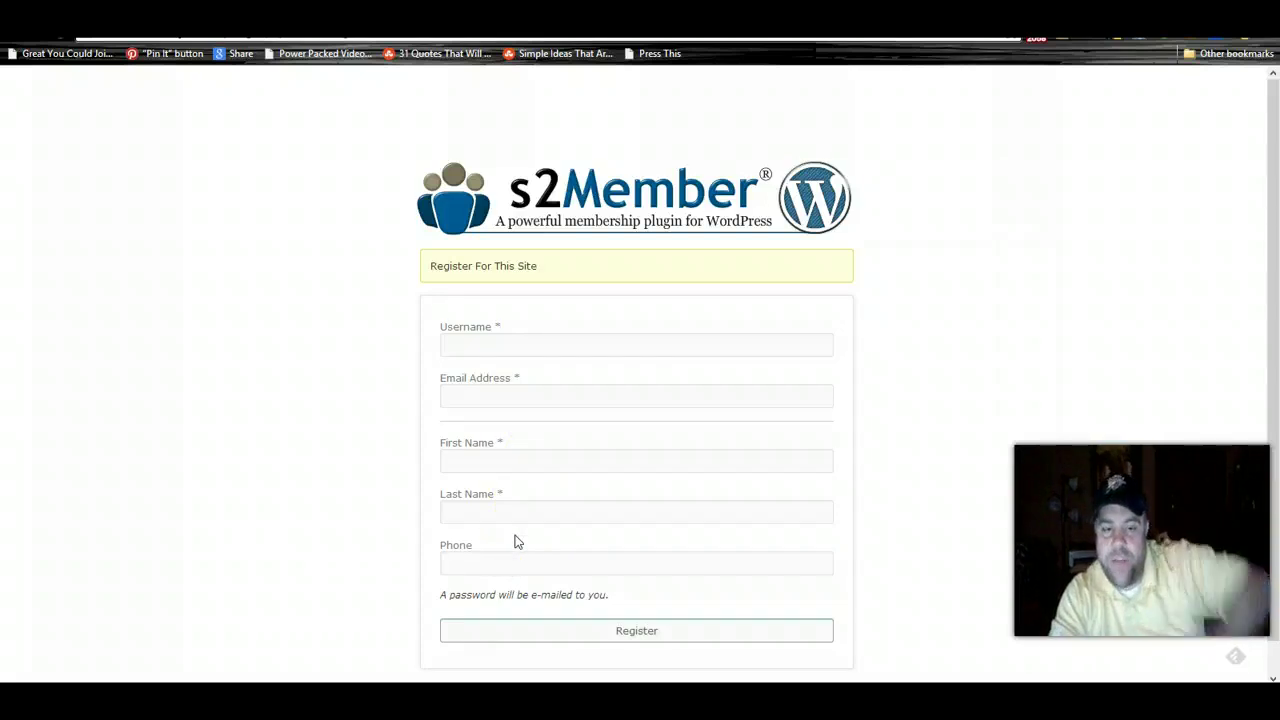
click(543, 567)
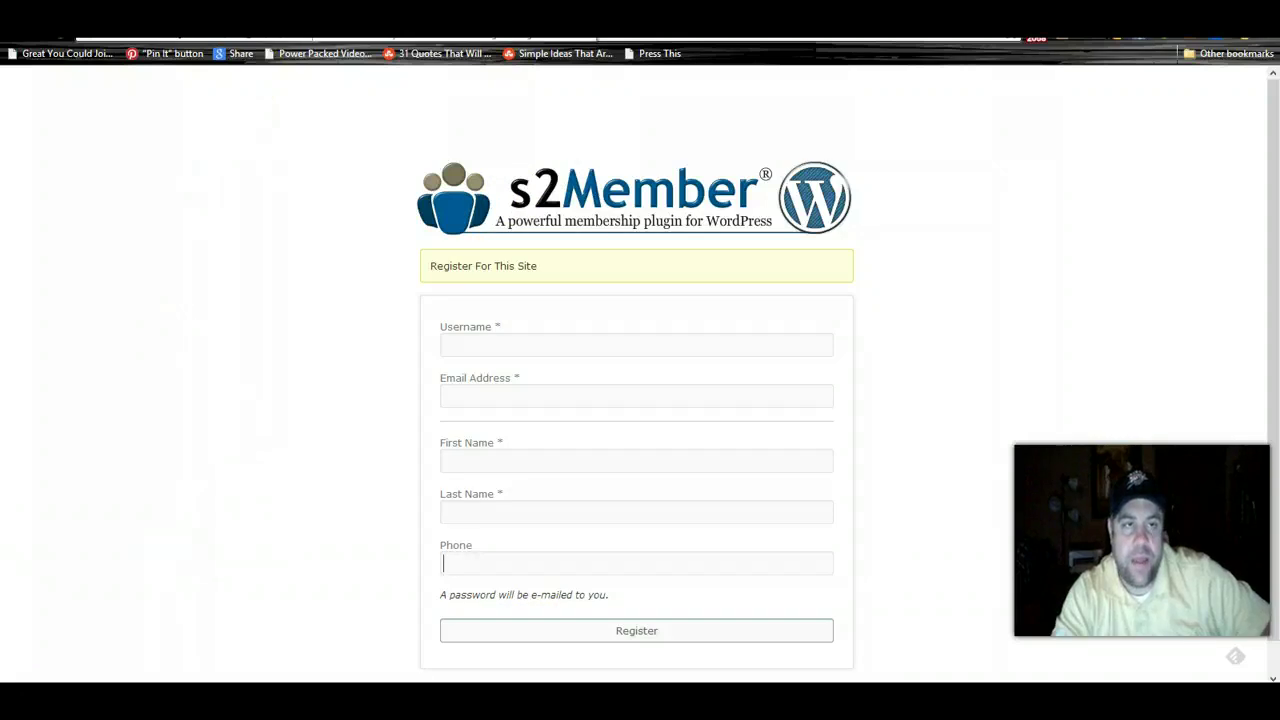
Return to the General Options page and review the Phone field's entry and order controls under Registration/Profile Fields & Options.
click(560, 40)
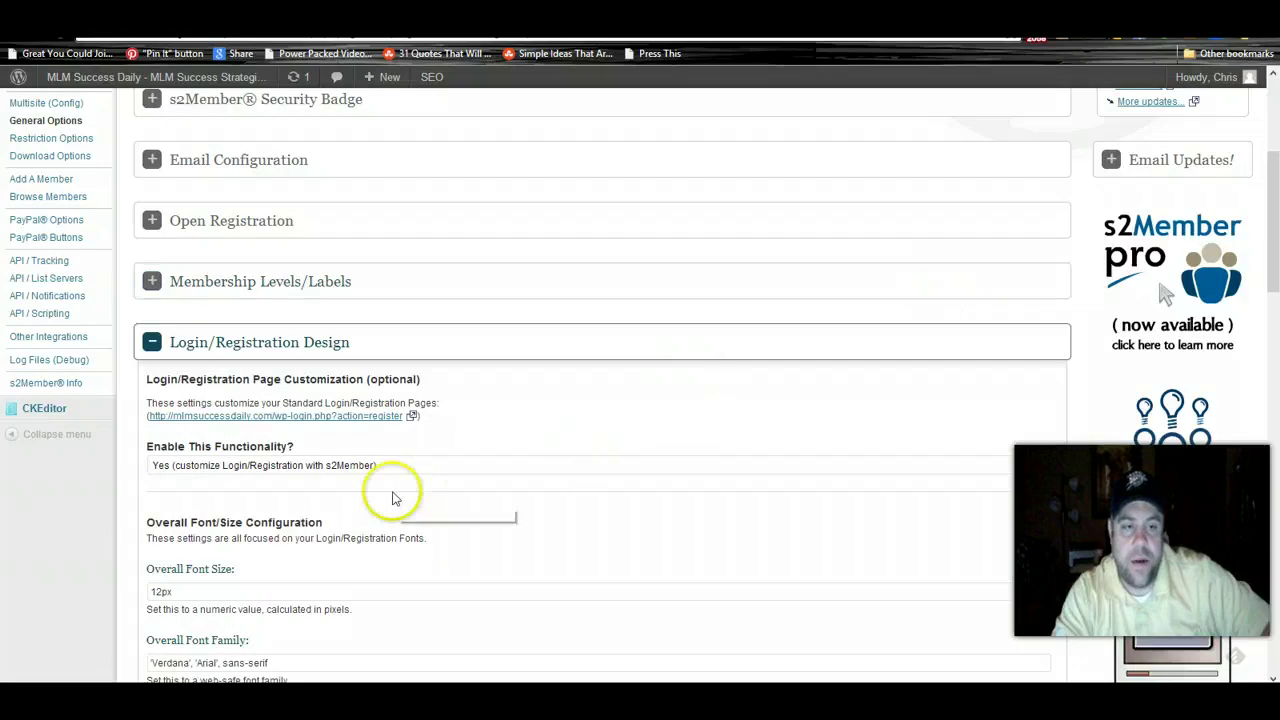
scroll(394, 491, down, 5)
scroll(394, 491, down, 10)
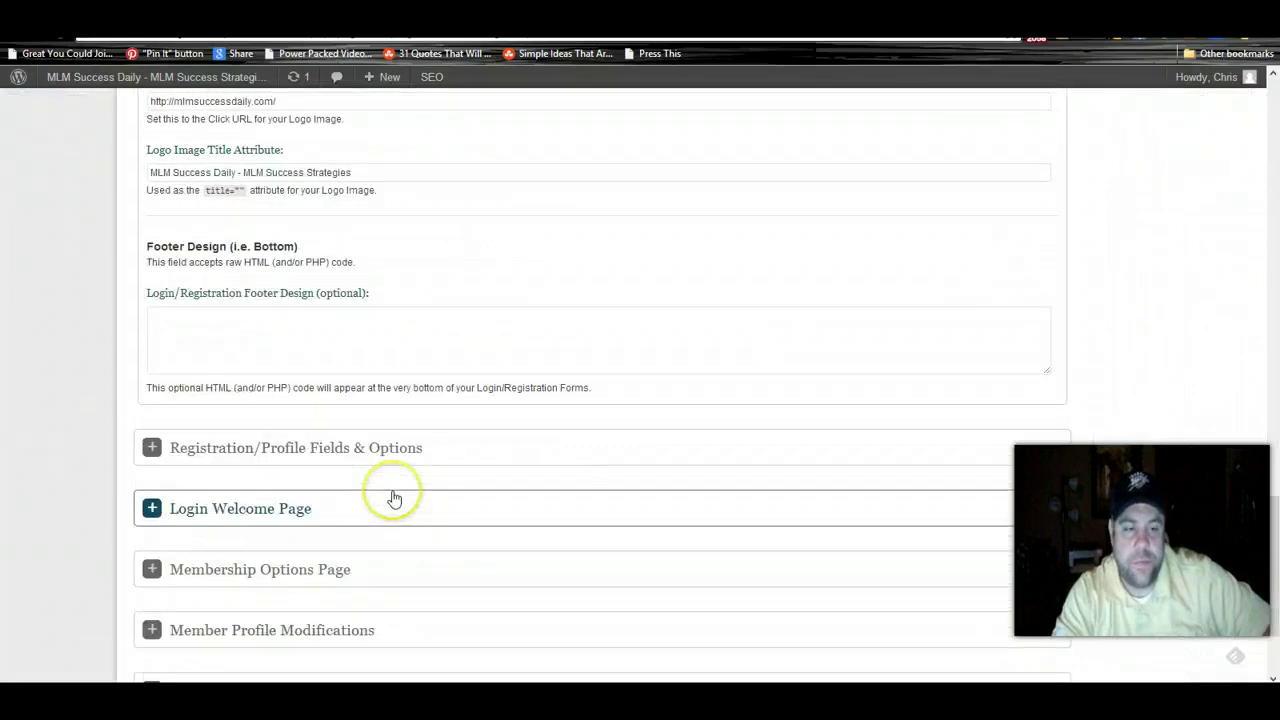
click(386, 451)
scroll(503, 414, down, 2)
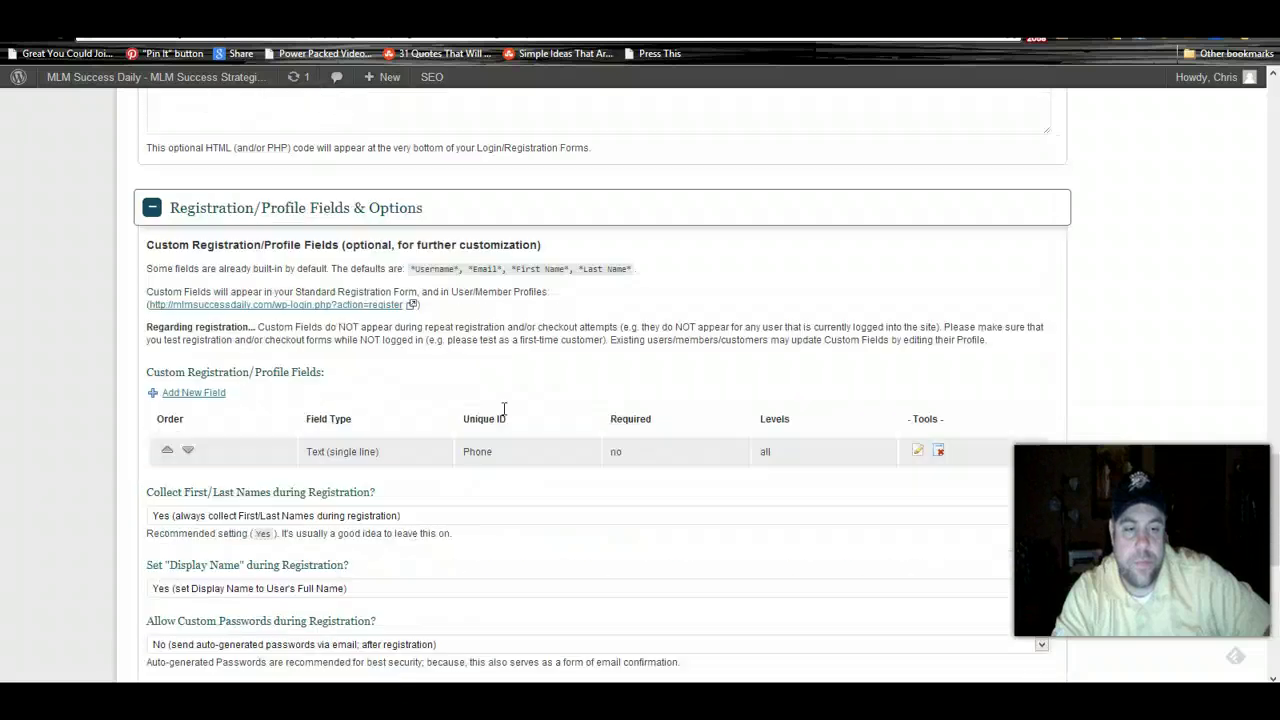
scroll(503, 414, down, 2)
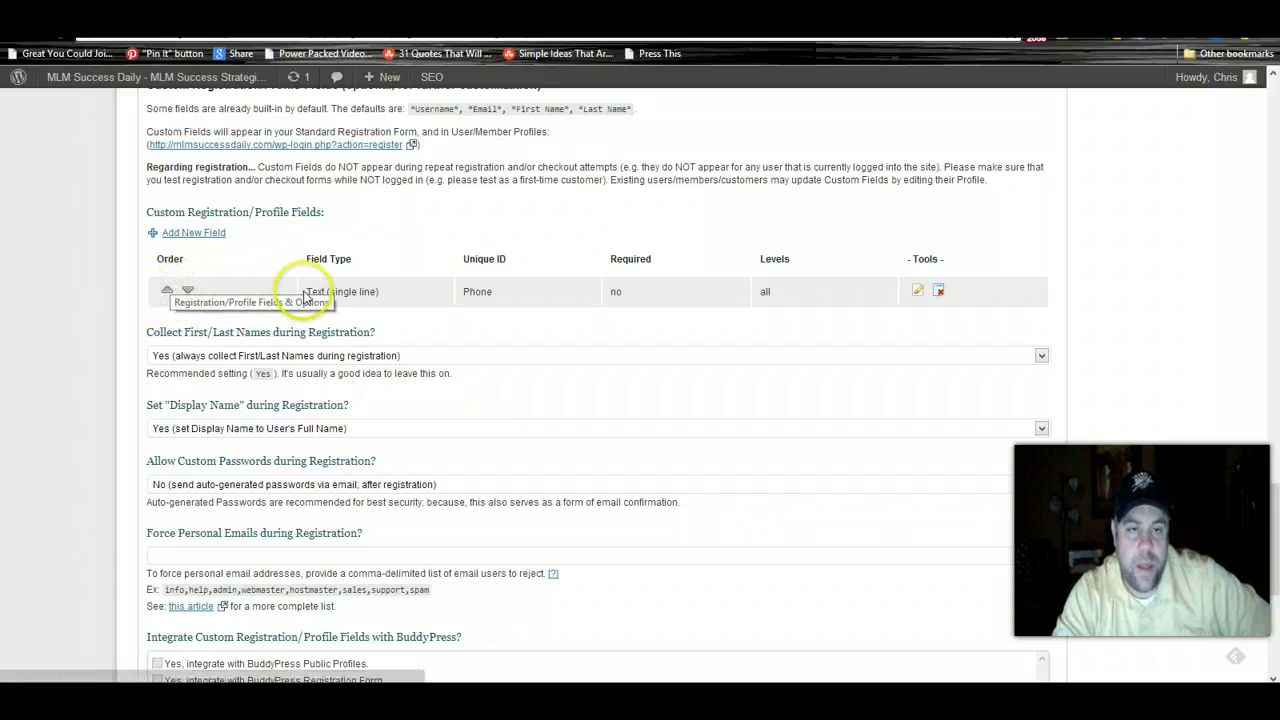
click(168, 291)
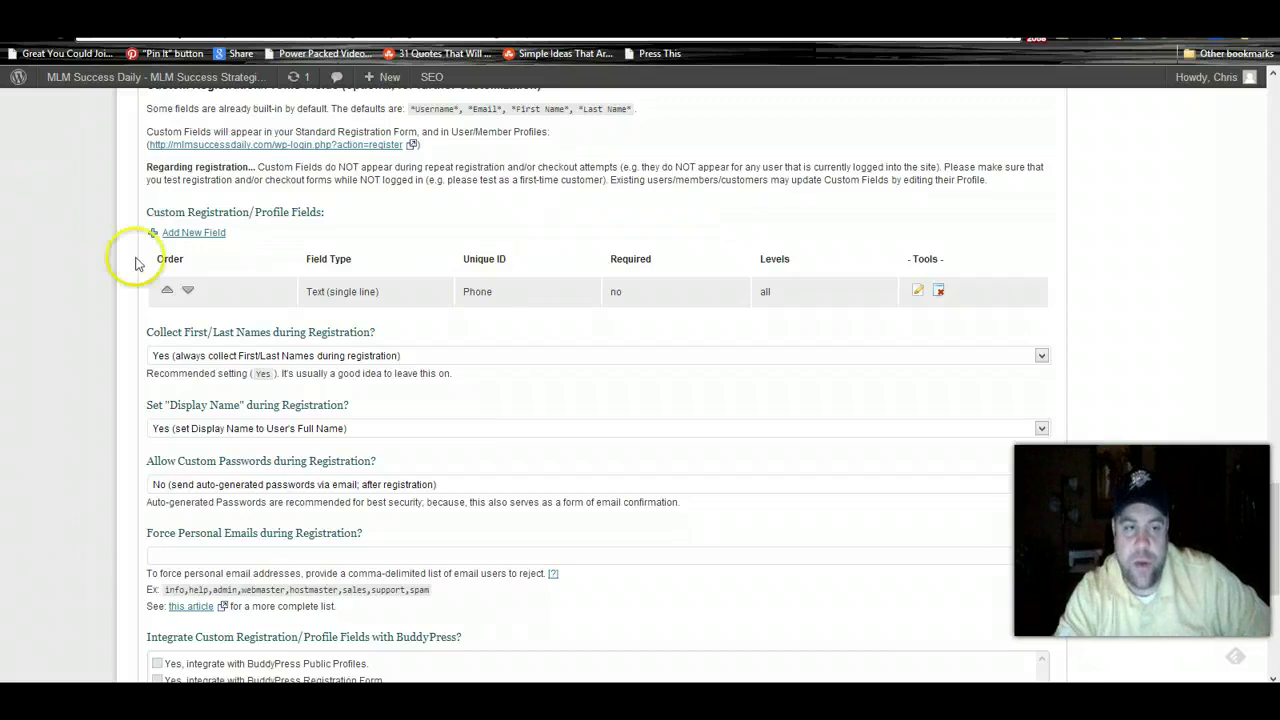
Expand the Login Welcome Page section and review its page selection and Special Redirection URL settings.
scroll(580, 470, down, 3)
scroll(580, 478, down, 3)
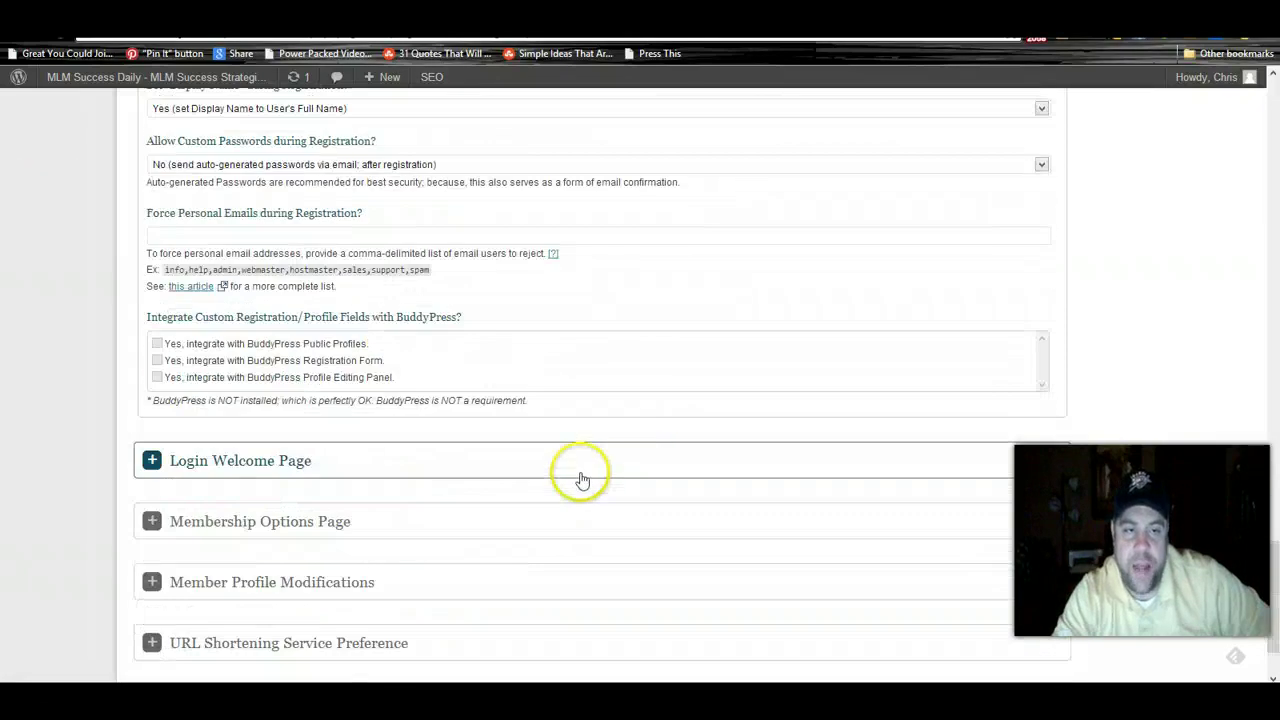
scroll(803, 572, down, 2)
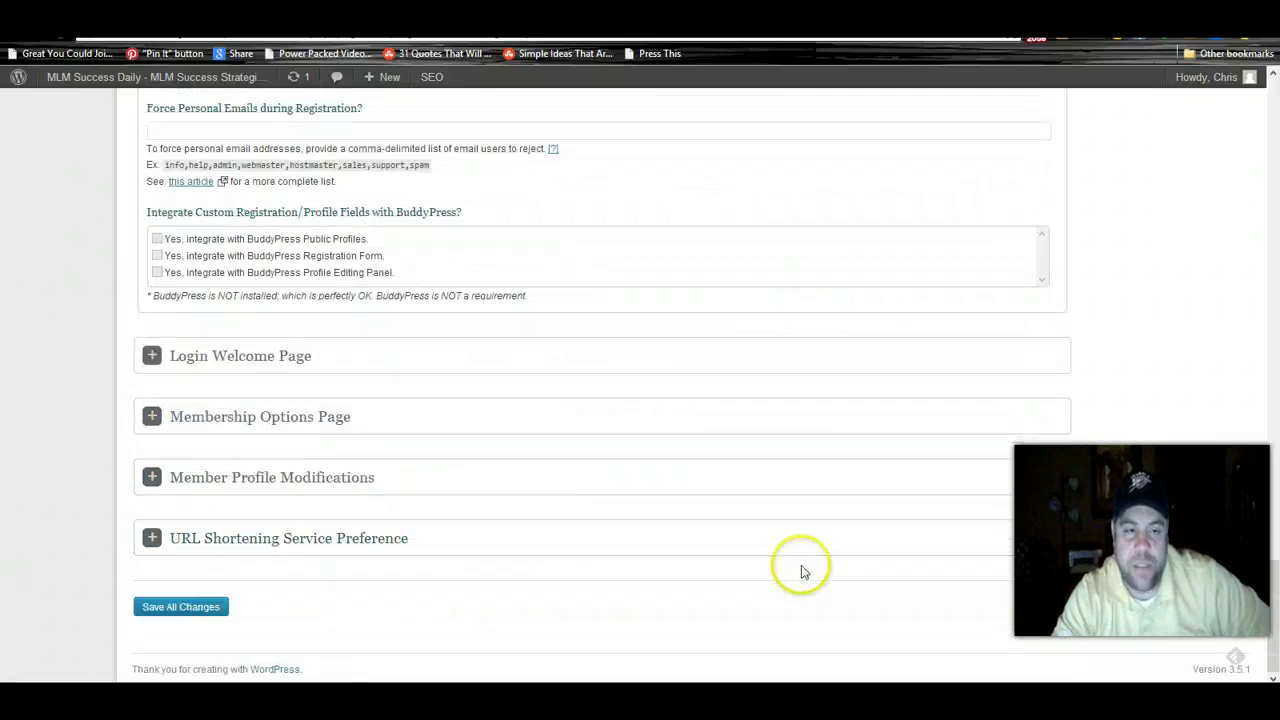
click(231, 370)
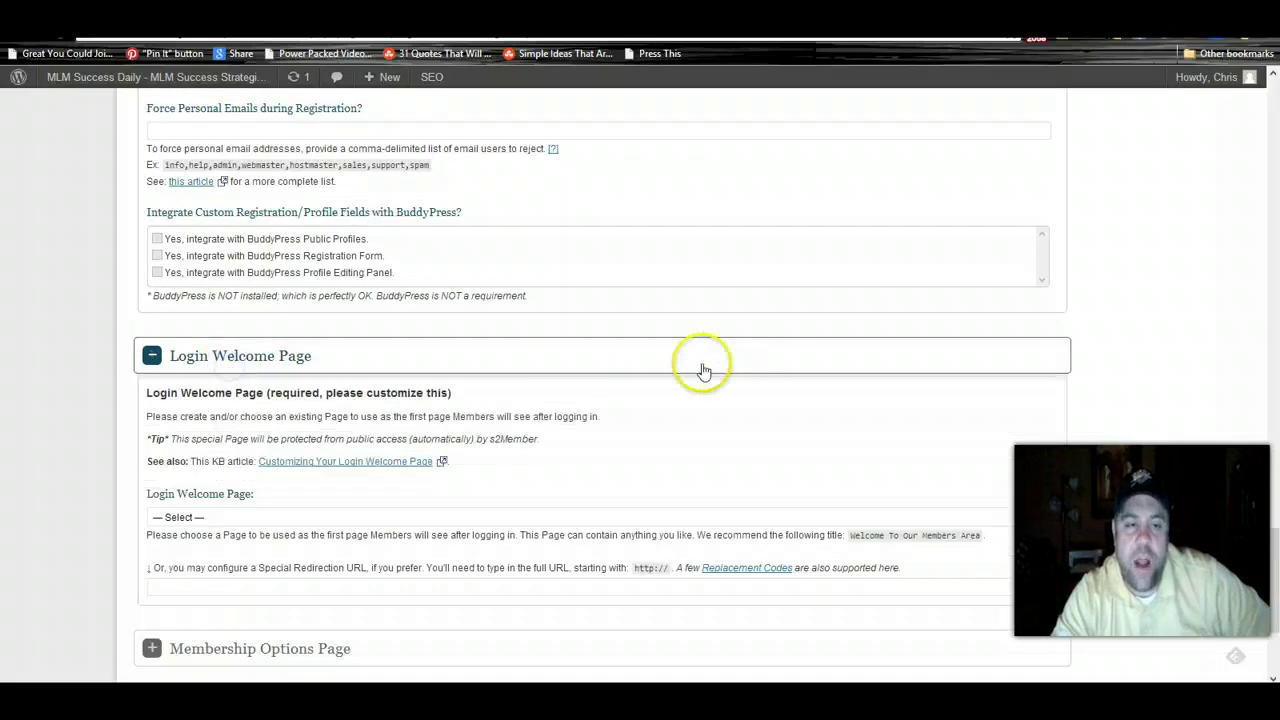
scroll(650, 400, down, 3)
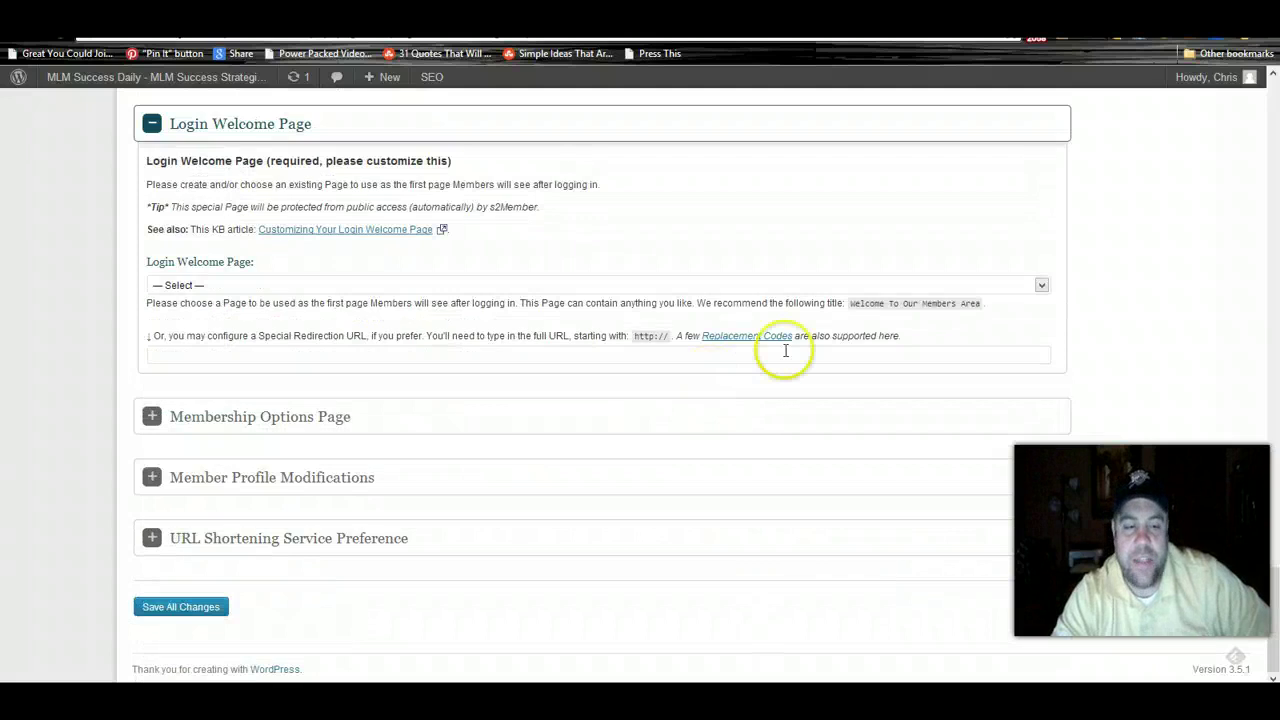
Expand the Membership Options Page section and select "Membership Options" as the page where visitors sign up.
click(267, 424)
scroll(792, 437, down, 3)
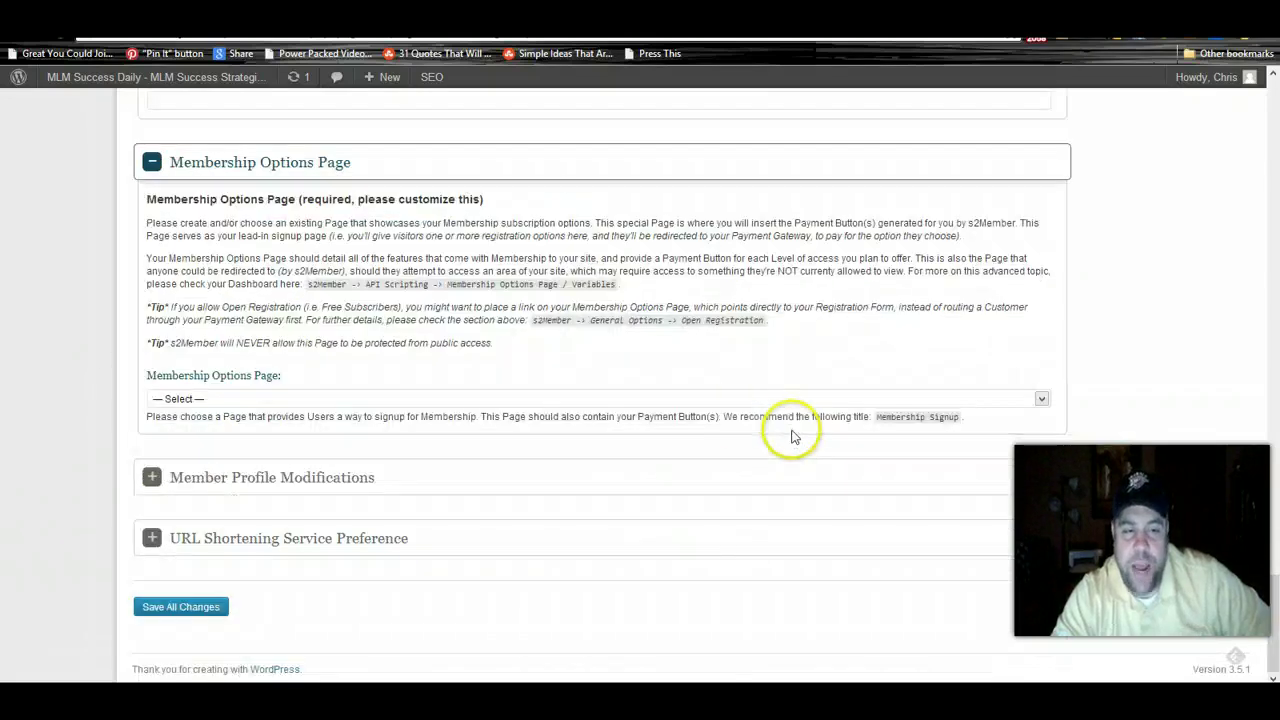
click(742, 398)
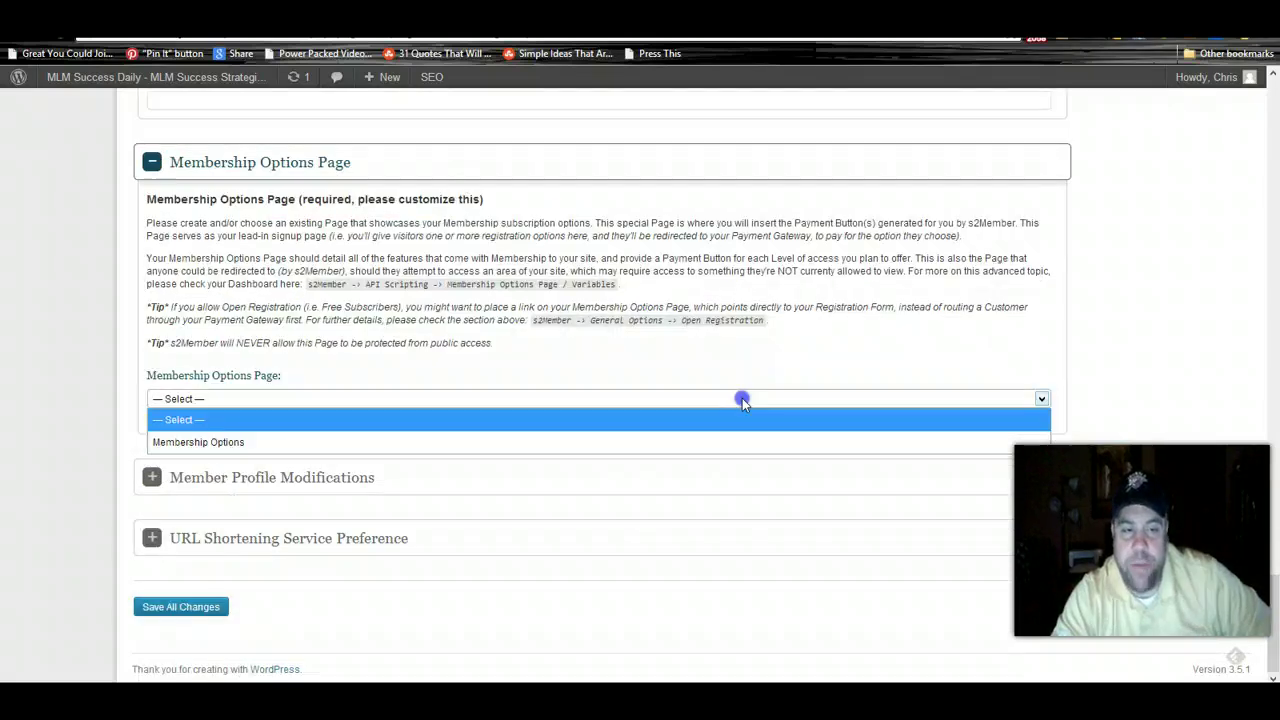
click(722, 452)
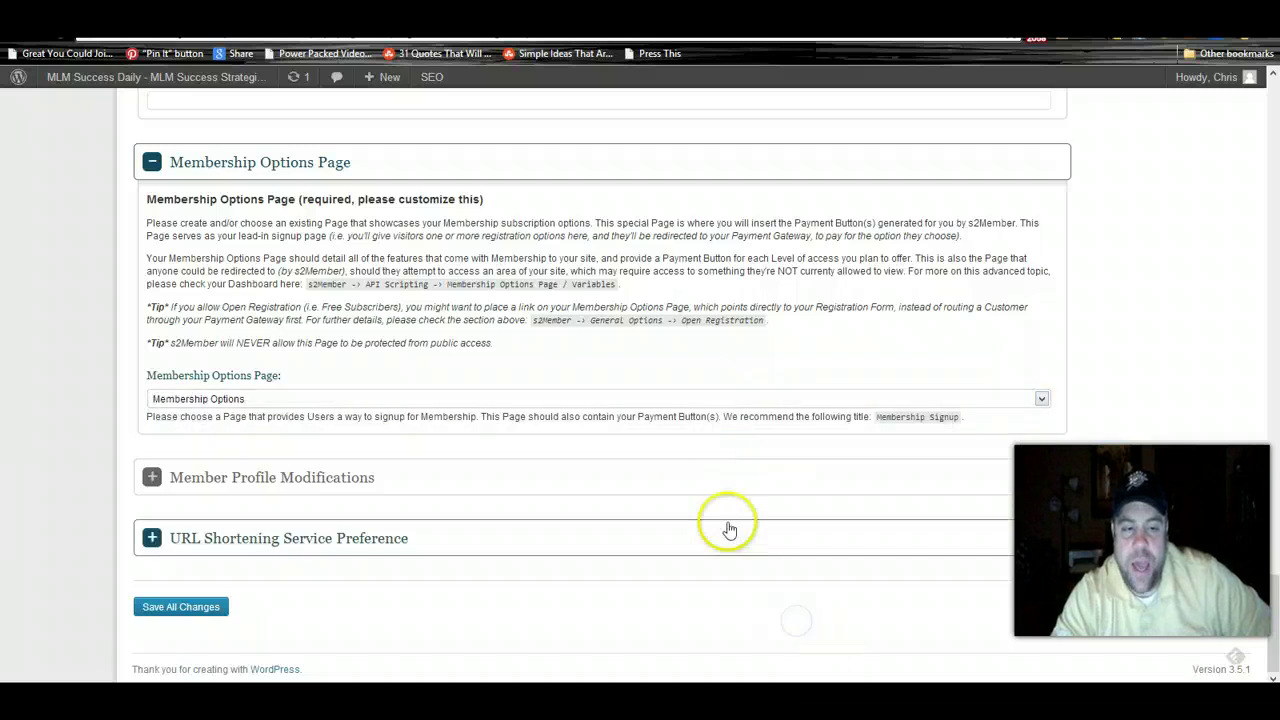
Review the Member Profile Modifications section and save all changes to the General Options.
click(686, 477)
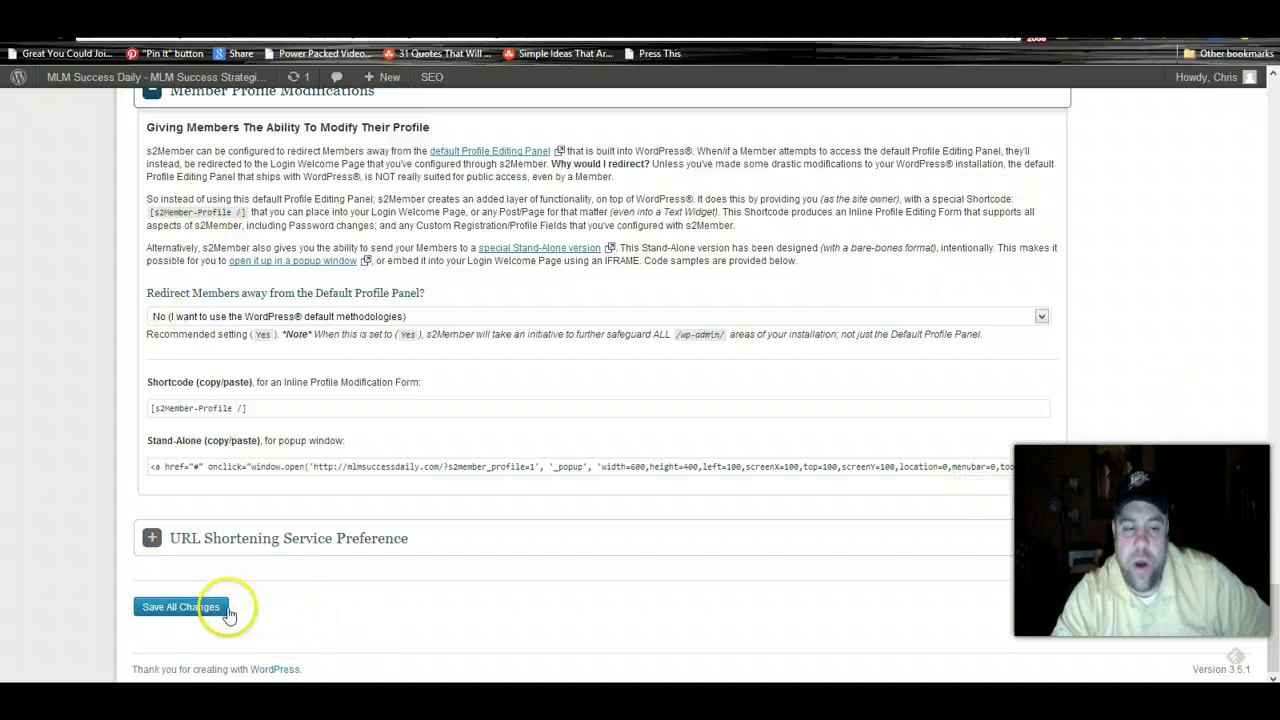
click(180, 607)
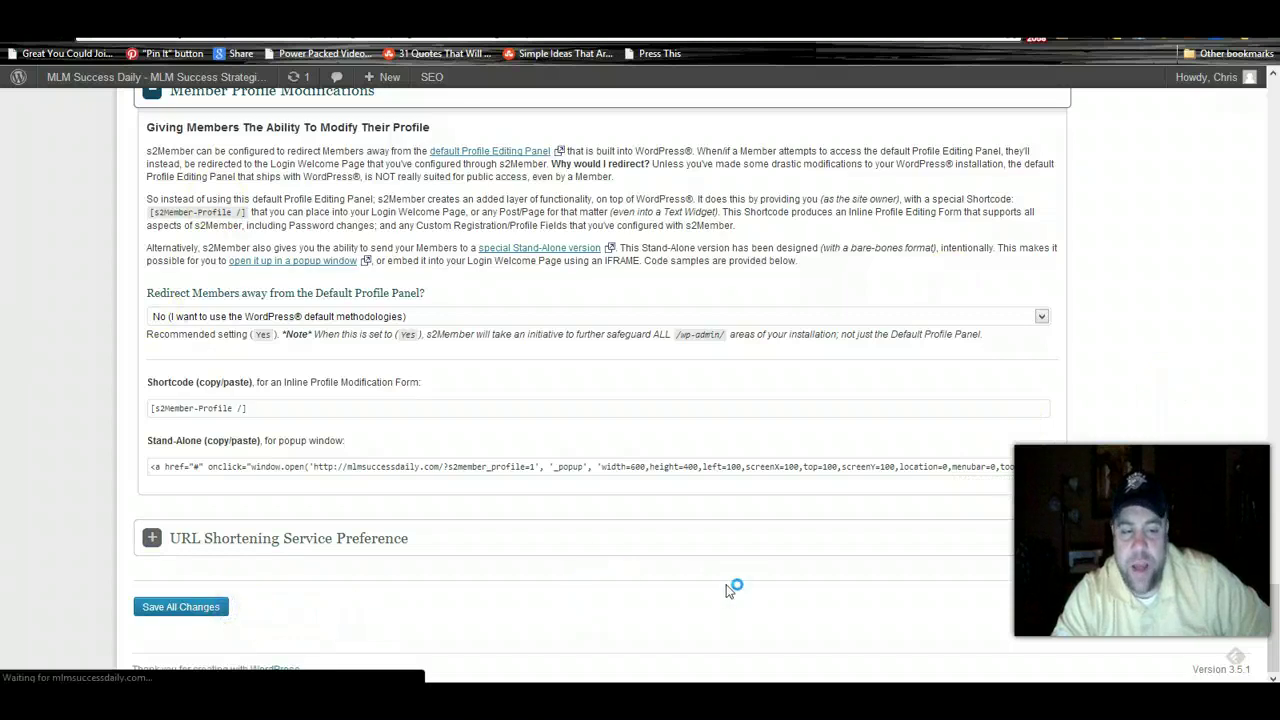